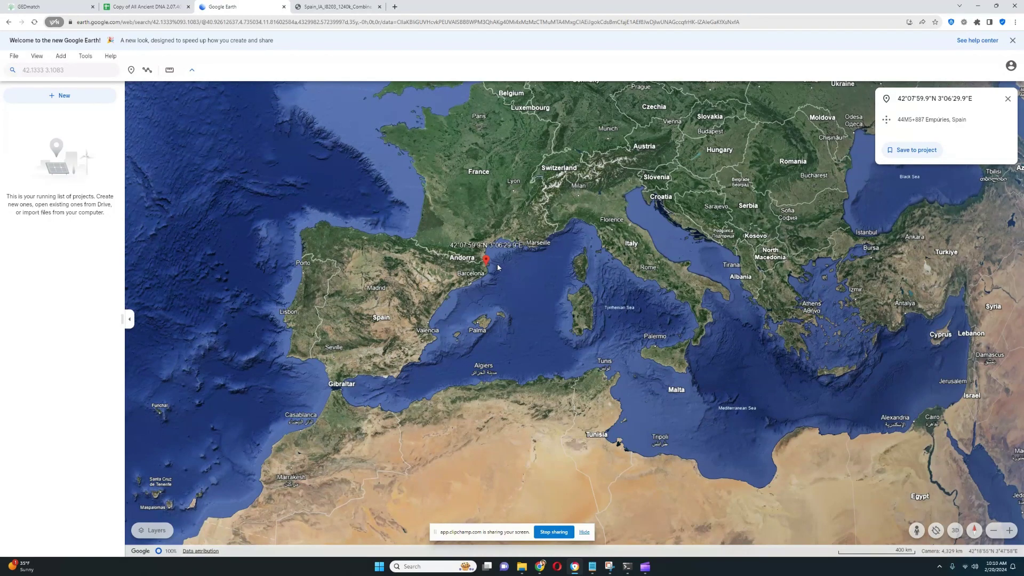
pyautogui.scroll(3, 499, 268)
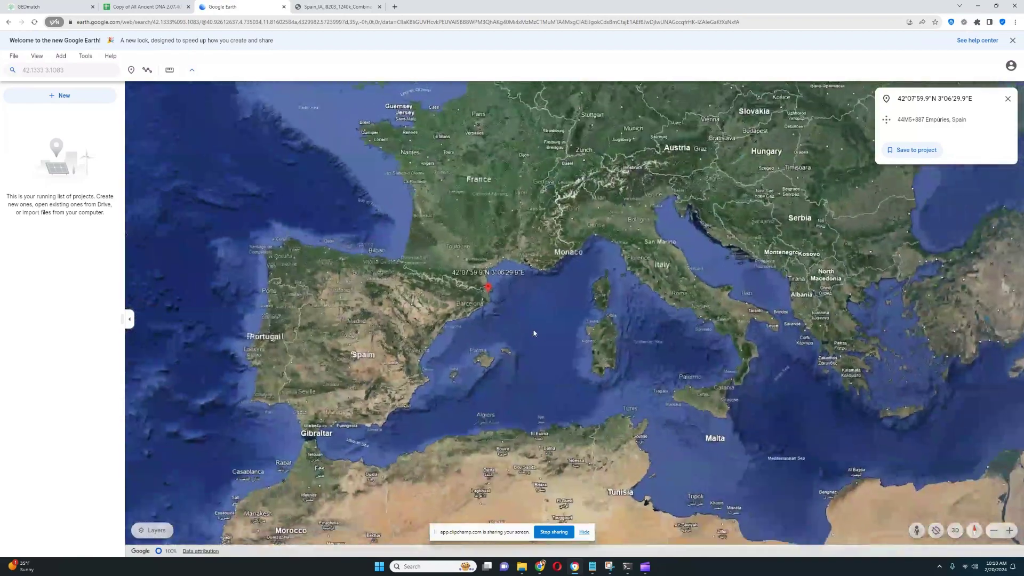
pyautogui.scroll(-3, 498, 322)
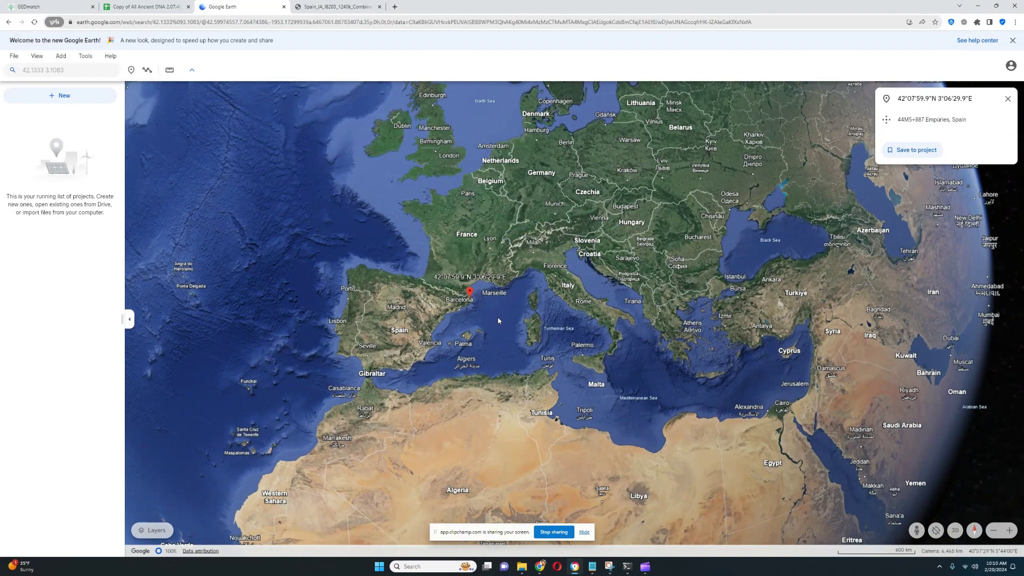
pyautogui.scroll(3, 462, 262)
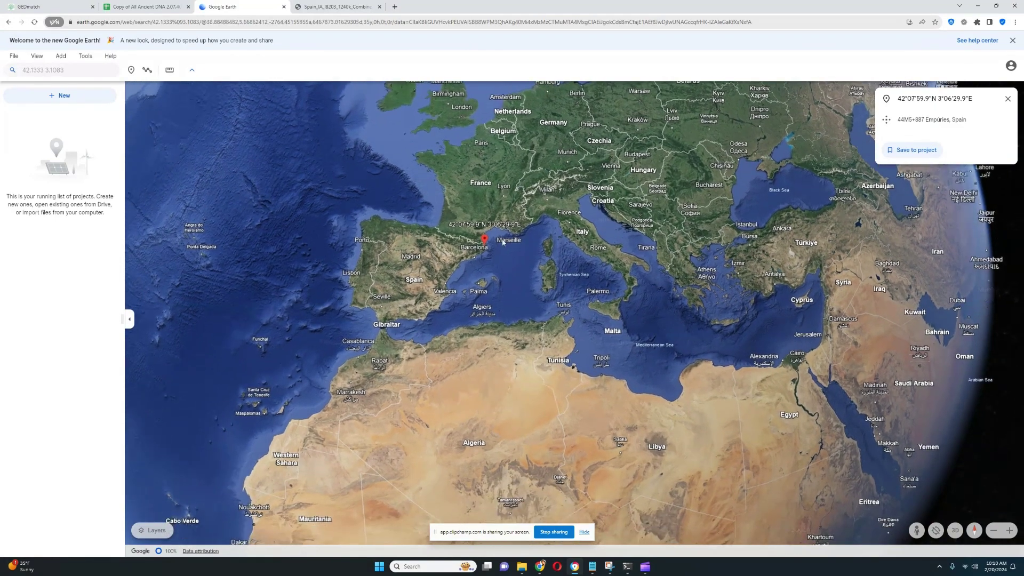
pyautogui.scroll(-3, 462, 262)
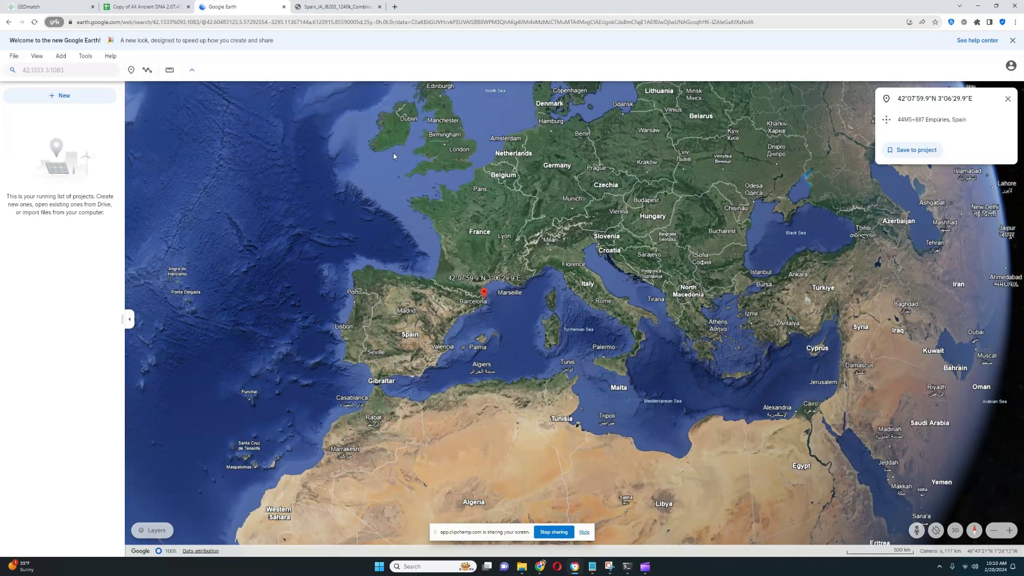
# Survey the Empúries burial pin in Google Earth, then switch to the Spain_IA_I8203 report.
pyautogui.click(329, 6)
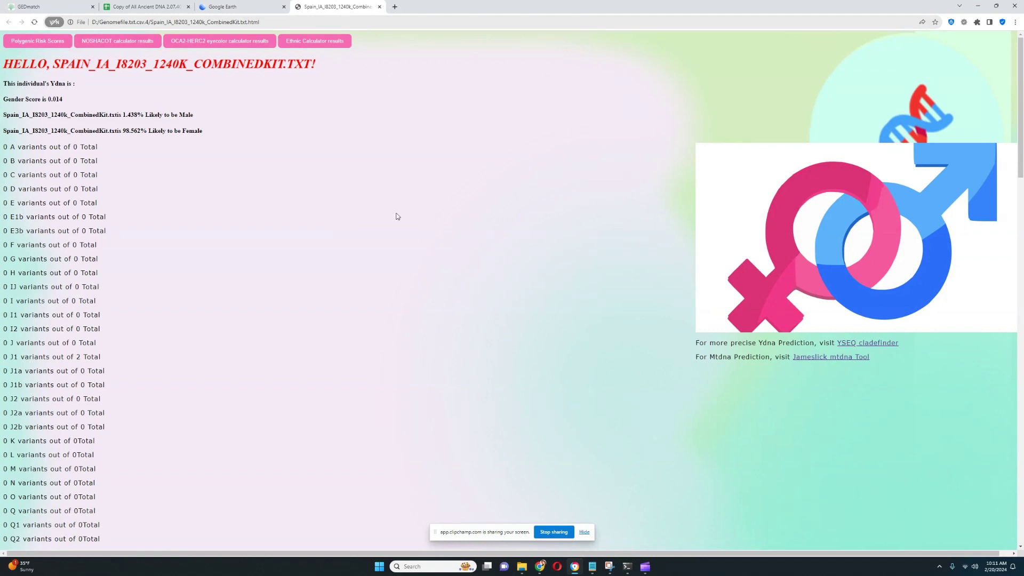
# Open the Ethnic Calculator results and enlarge the popup to show more populations.
pyautogui.click(315, 41)
pyautogui.moveTo(61, 16); pyautogui.dragTo(273, 112)
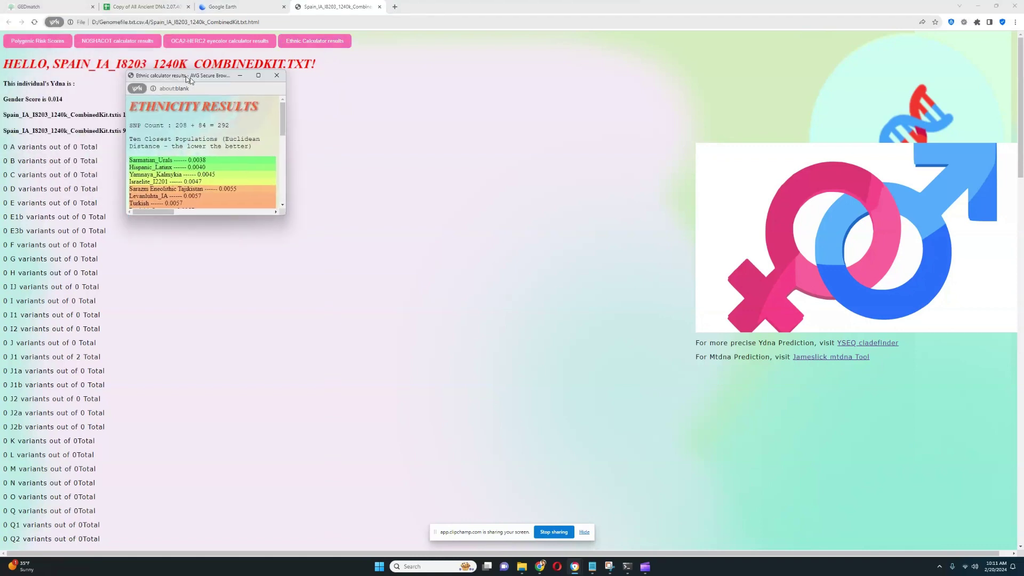
pyautogui.moveTo(374, 244); pyautogui.dragTo(598, 372)
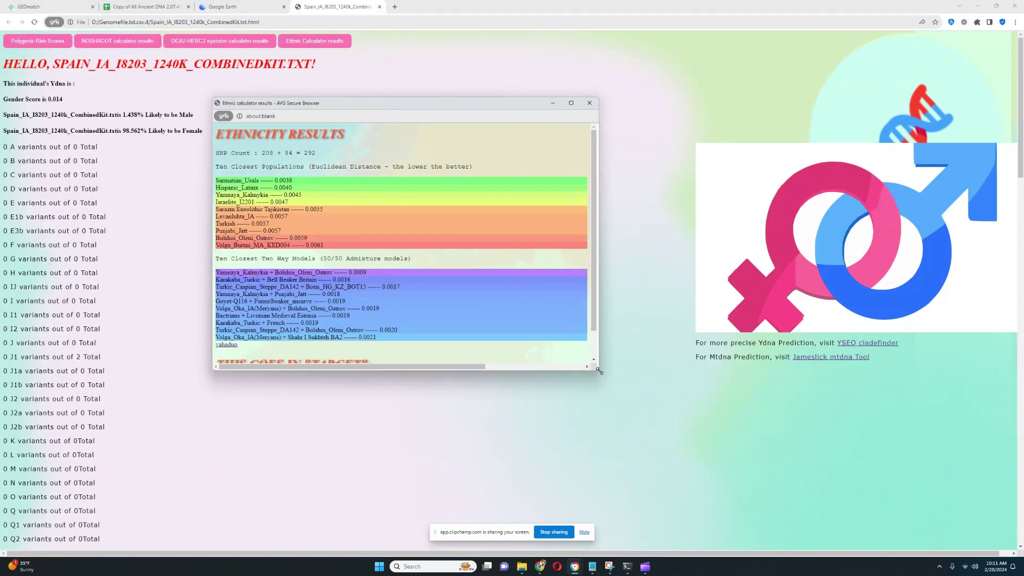
# Highlight Hispanic_Latinx, Israelite_I2201 and the 292 SNP count, then close the results.
pyautogui.moveTo(216, 179); pyautogui.dragTo(266, 183)
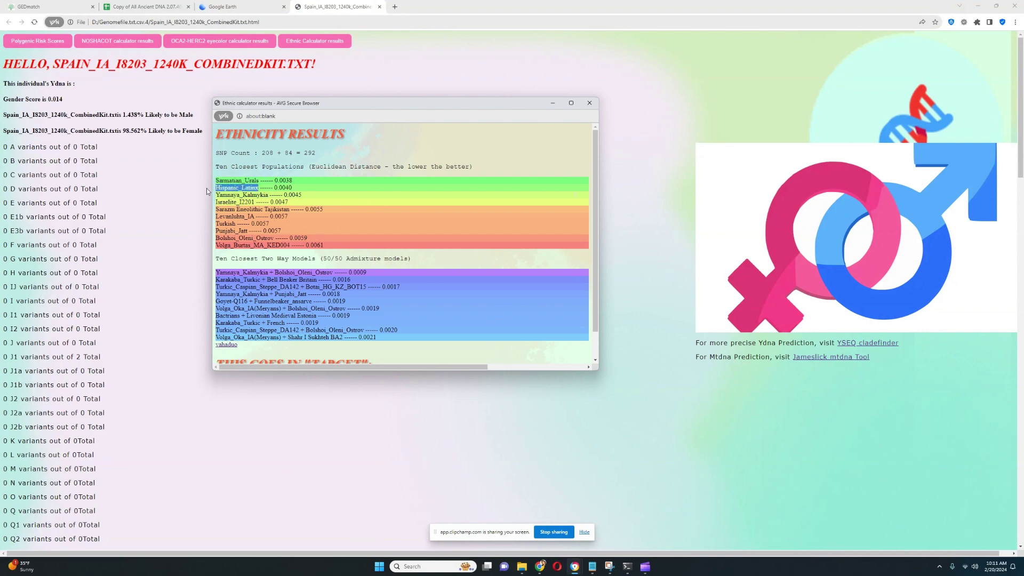
pyautogui.moveTo(216, 194)
pyautogui.mouseDown()
pyautogui.moveTo(272, 194)
pyautogui.moveTo(255, 202)
pyautogui.mouseUp()
pyautogui.moveTo(304, 154); pyautogui.dragTo(328, 156)
pyautogui.click(302, 152)
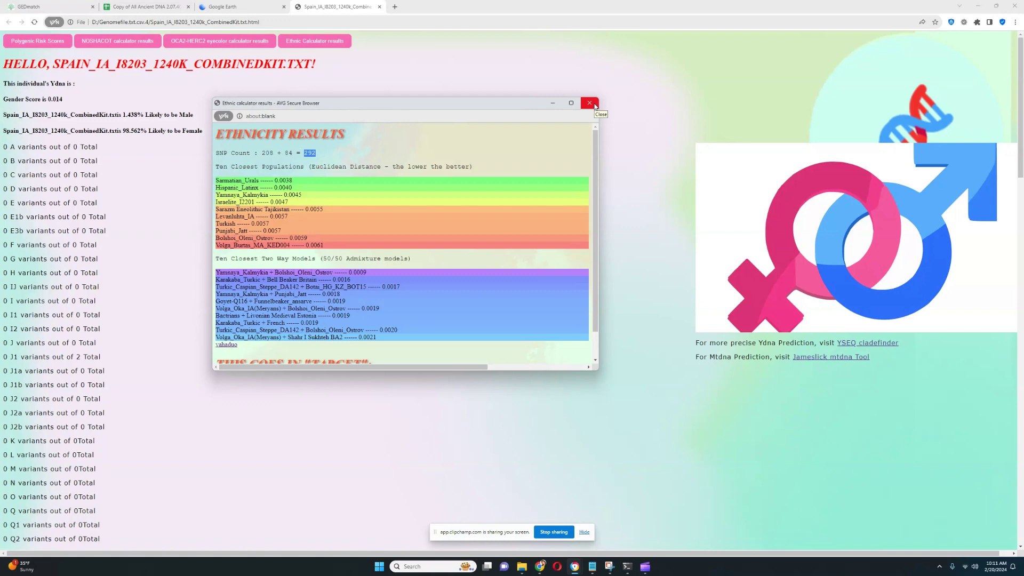
pyautogui.click(589, 103)
pyautogui.click(70, 5)
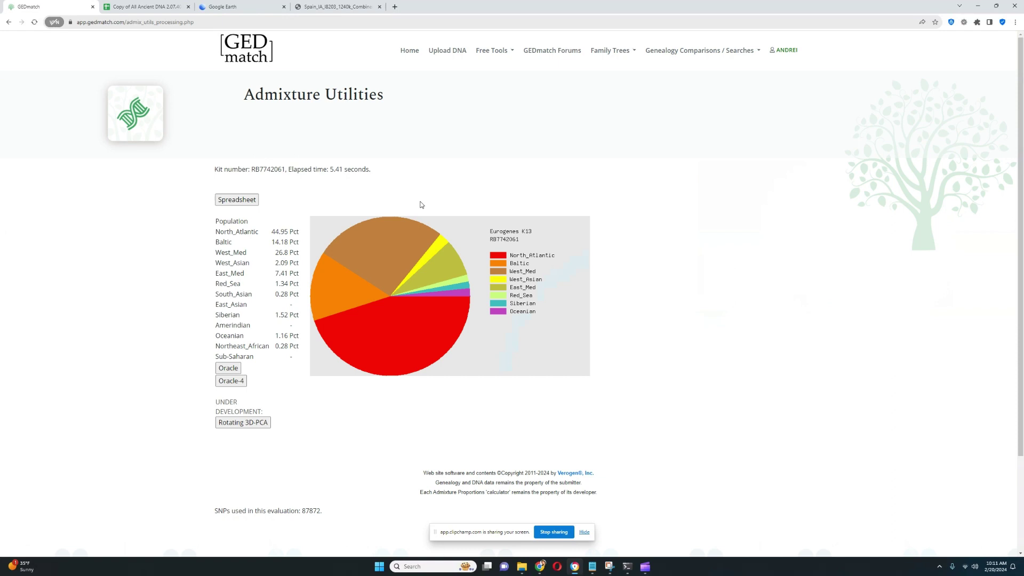
pyautogui.moveTo(215, 232); pyautogui.dragTo(300, 231)
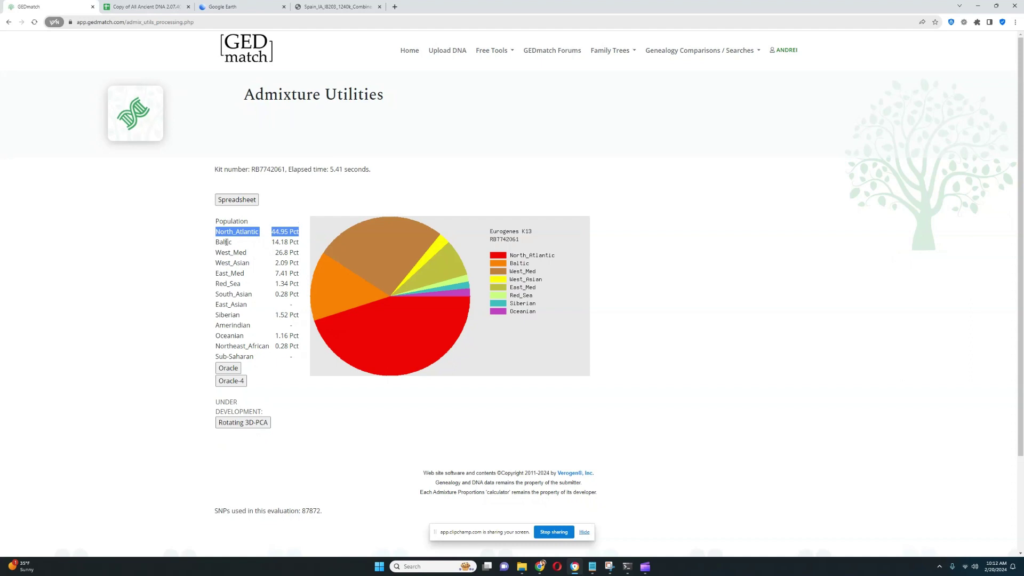
pyautogui.moveTo(216, 242)
pyautogui.mouseDown()
pyautogui.moveTo(289, 242)
pyautogui.moveTo(290, 252)
pyautogui.mouseUp()
pyautogui.tripleClick(293, 240)
pyautogui.click(275, 258)
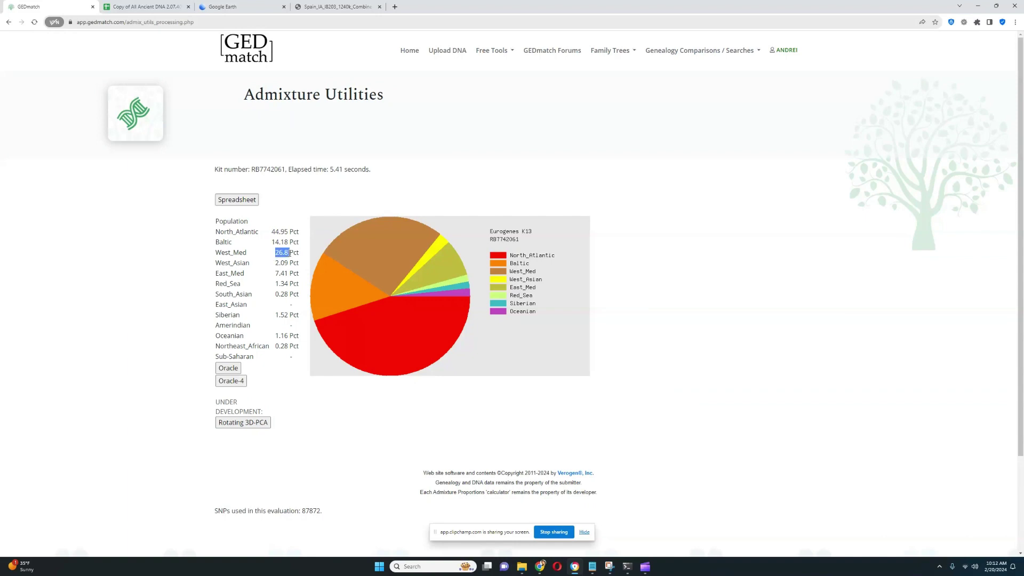
pyautogui.moveTo(275, 263); pyautogui.dragTo(290, 263)
pyautogui.moveTo(275, 283)
pyautogui.mouseDown()
pyautogui.moveTo(300, 284)
pyautogui.moveTo(290, 285)
pyautogui.mouseUp()
pyautogui.click(289, 317)
pyautogui.scroll(-1, 304, 331)
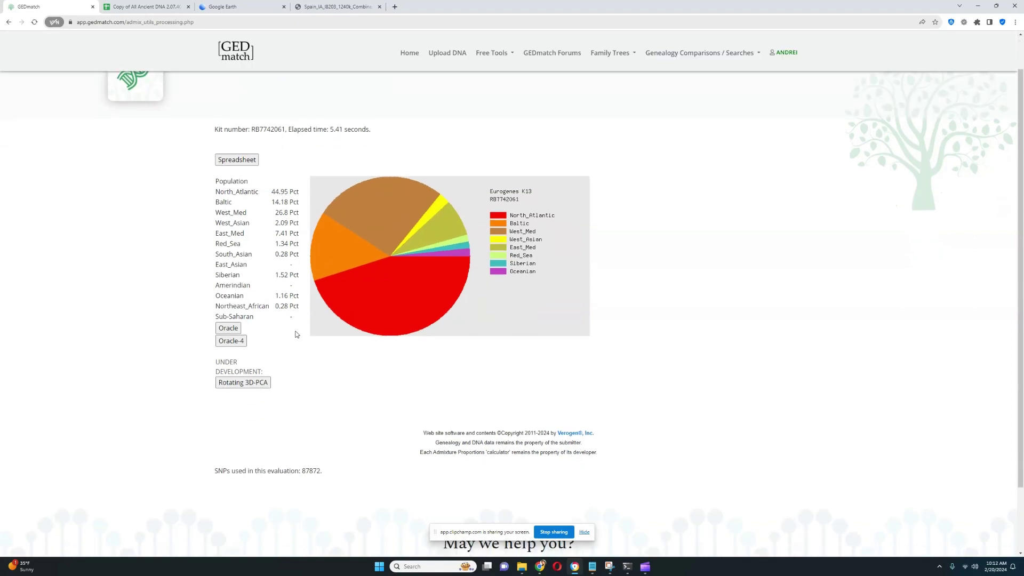
# Run the K13 Oracle and highlight Spanish_Cataluna in the single-population list.
pyautogui.click(233, 329)
pyautogui.scroll(-2, 315, 275)
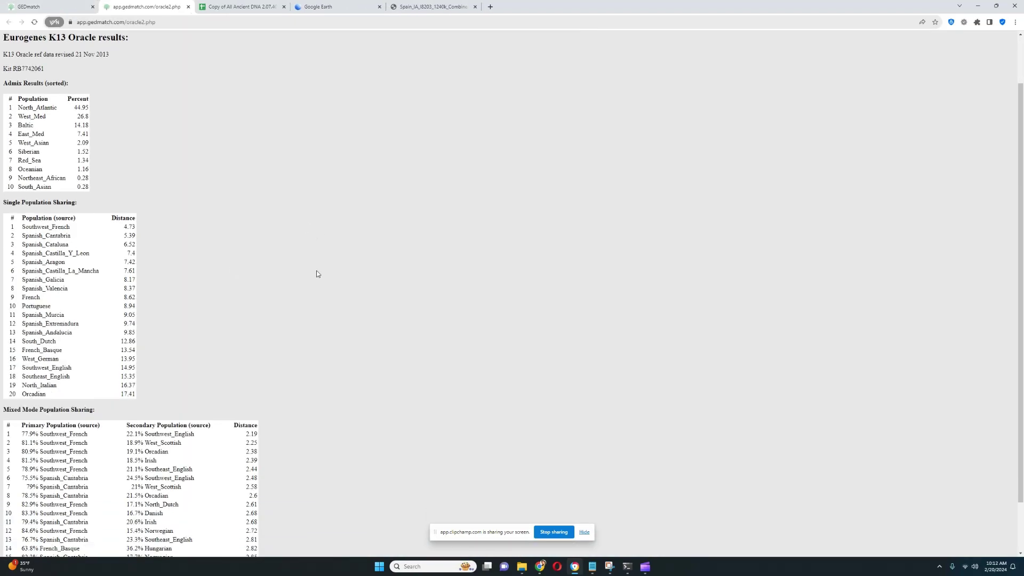
pyautogui.scroll(-1, 326, 250)
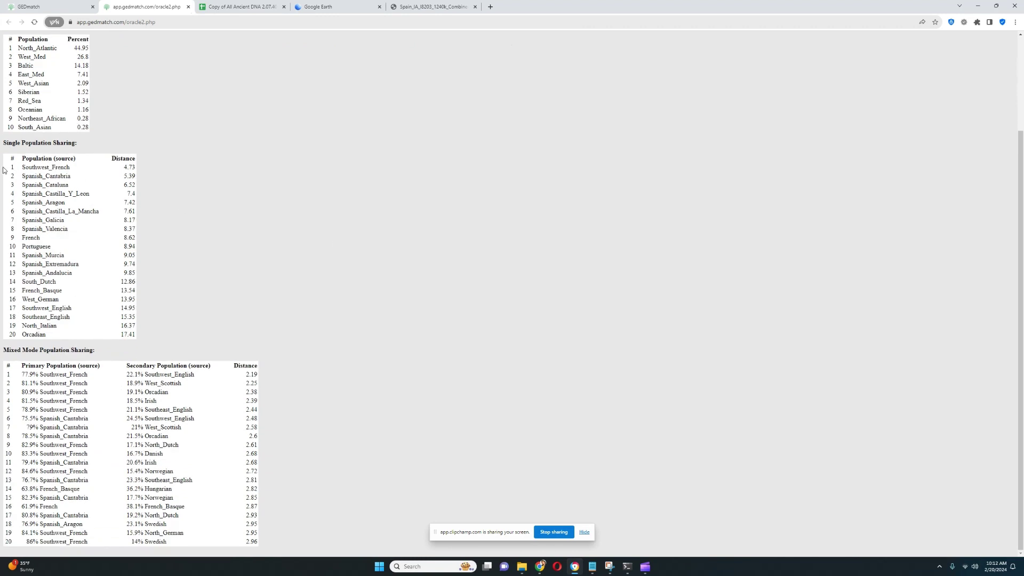
pyautogui.moveTo(4, 164); pyautogui.dragTo(80, 168)
pyautogui.click(48, 176)
pyautogui.moveTo(13, 175)
pyautogui.mouseDown()
pyautogui.moveTo(77, 179)
pyautogui.moveTo(84, 189)
pyautogui.mouseUp()
# Zoom around the Empúries pin on the Catalonia coast, then return to the Oracle results.
pyautogui.click(316, 7)
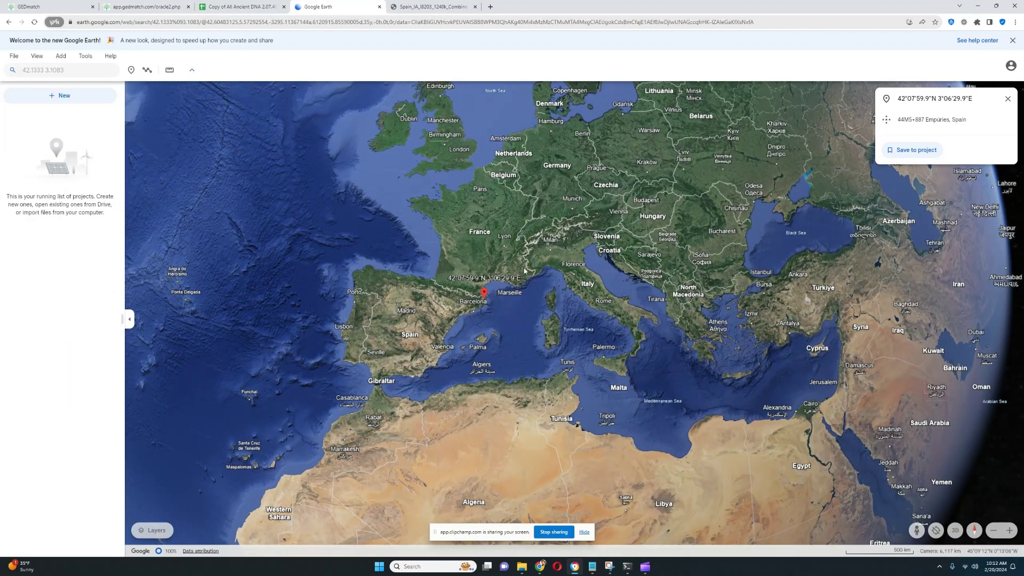
pyautogui.scroll(3, 420, 322)
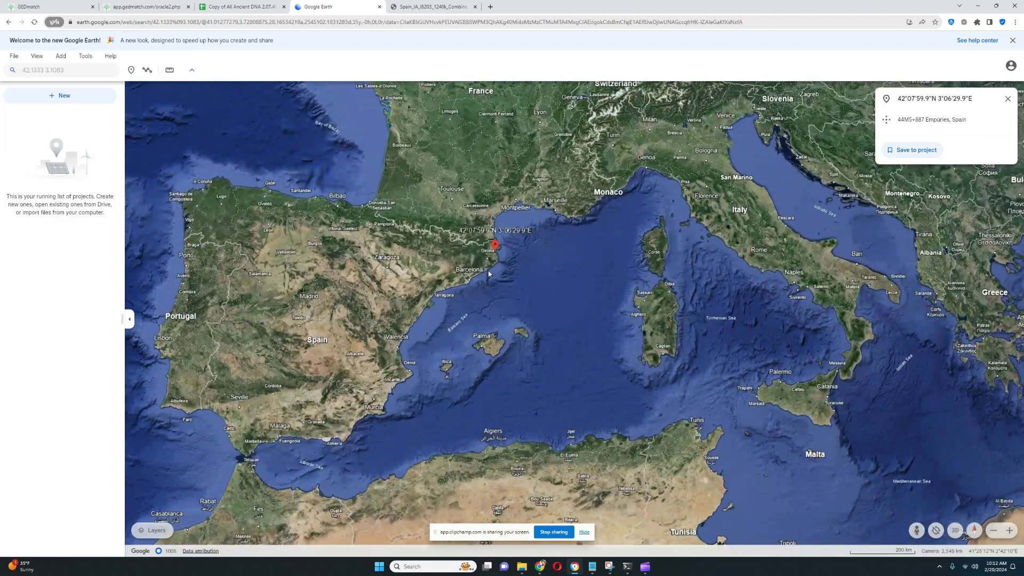
pyautogui.scroll(3, 496, 258)
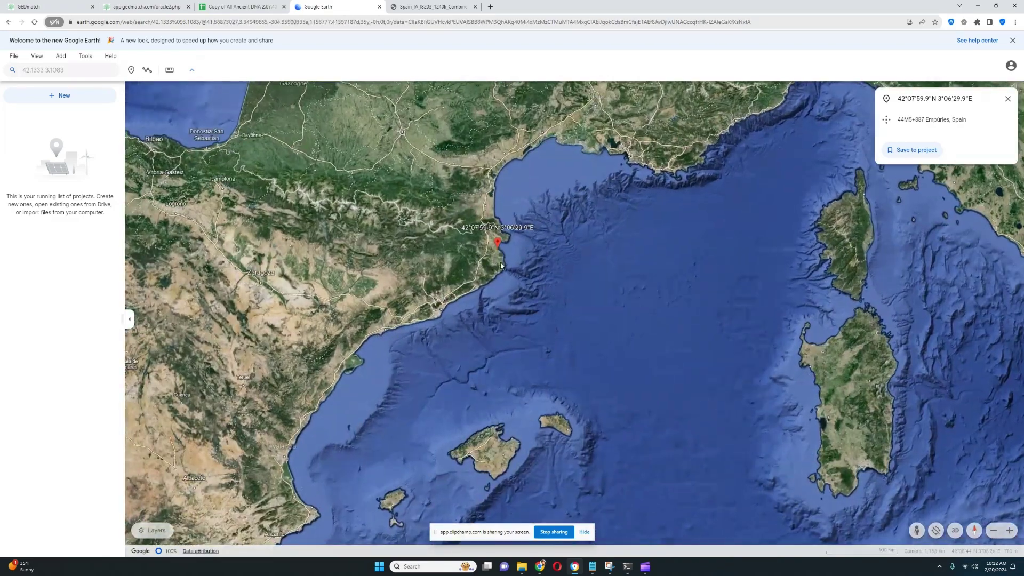
pyautogui.scroll(-5, 495, 269)
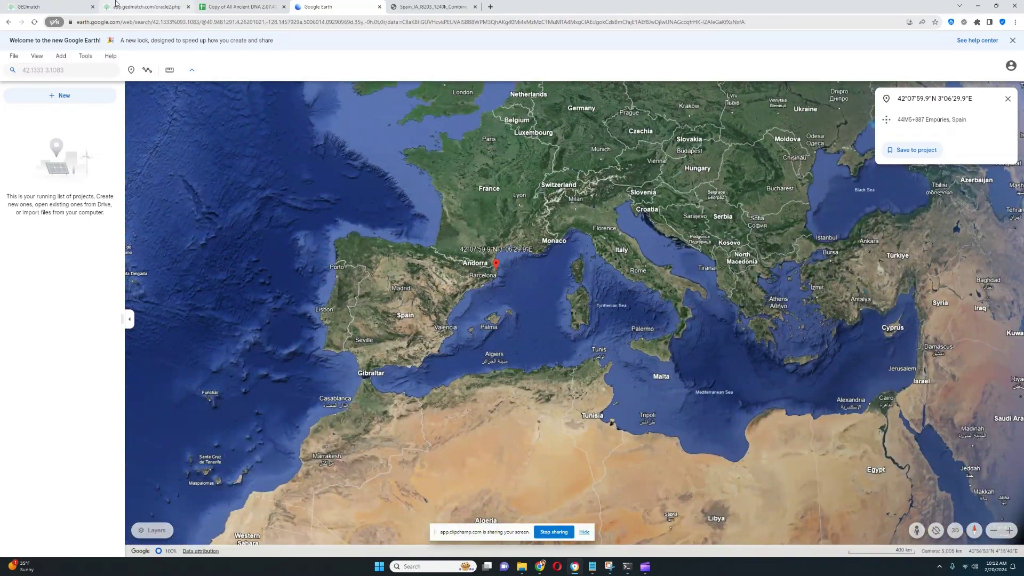
pyautogui.click(112, 4)
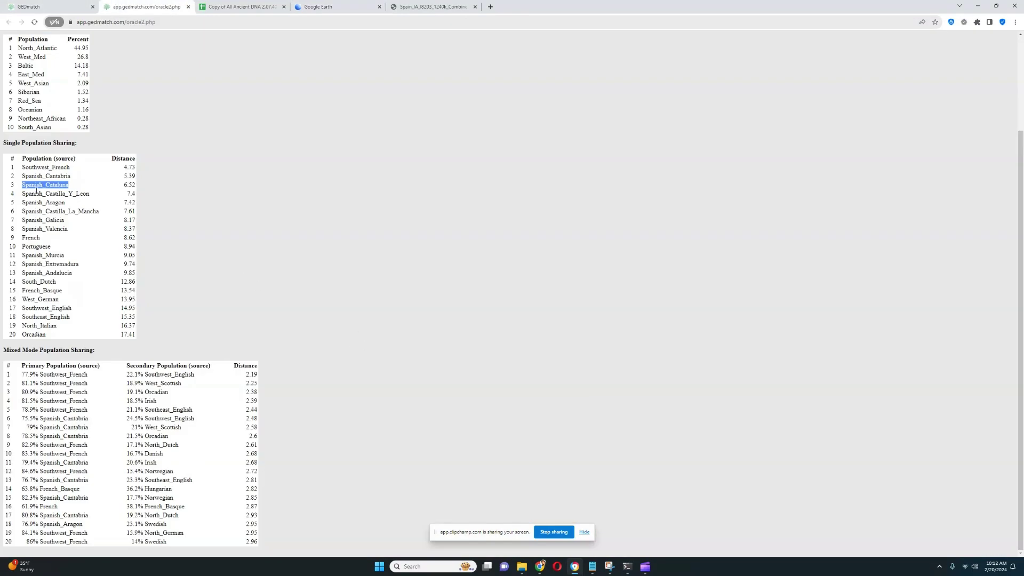
# Highlight Castilla_Y_Leon and mixed-mode rows 1 and 6–8, including Southwest_French and Spanish_Cantabria.
pyautogui.moveTo(46, 194); pyautogui.dragTo(83, 194)
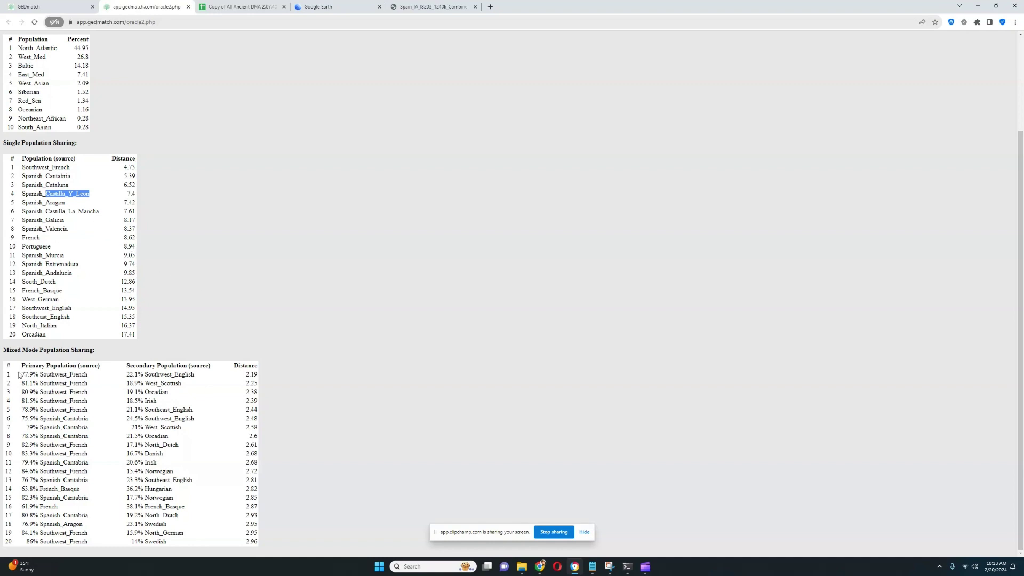
pyautogui.moveTo(23, 372); pyautogui.dragTo(199, 374)
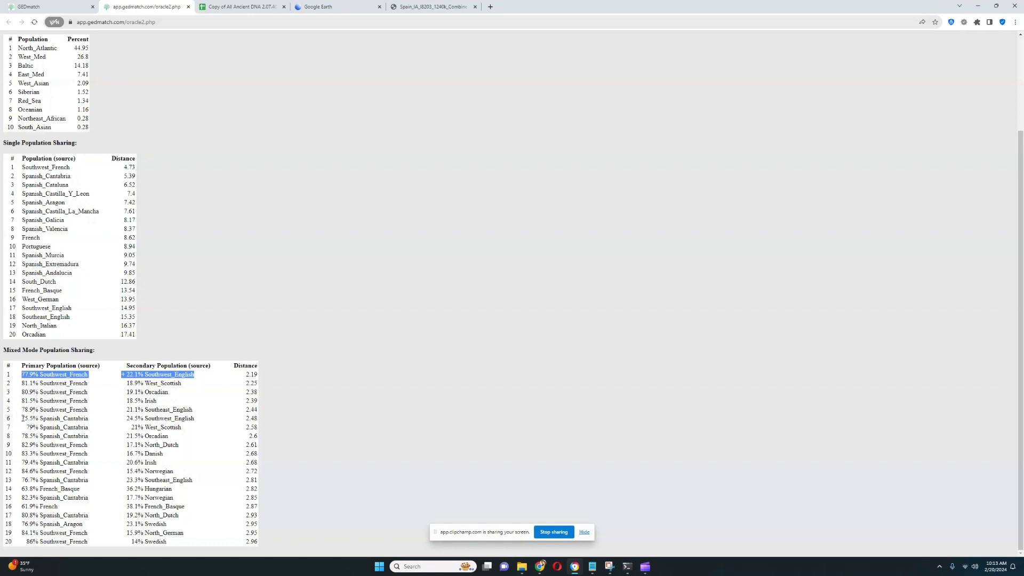
pyautogui.moveTo(23, 417); pyautogui.dragTo(194, 417)
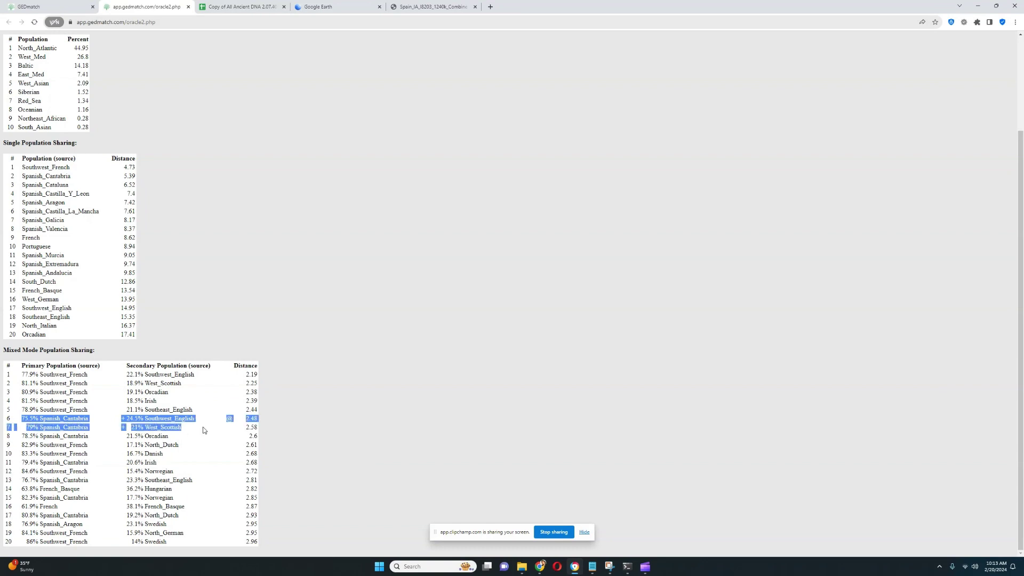
pyautogui.moveTo(200, 419); pyautogui.dragTo(212, 471)
# Mark the French_Basque + Hungarian and Spanish_Cantabria + Norwegian mixed-mode pairings.
pyautogui.click(210, 453)
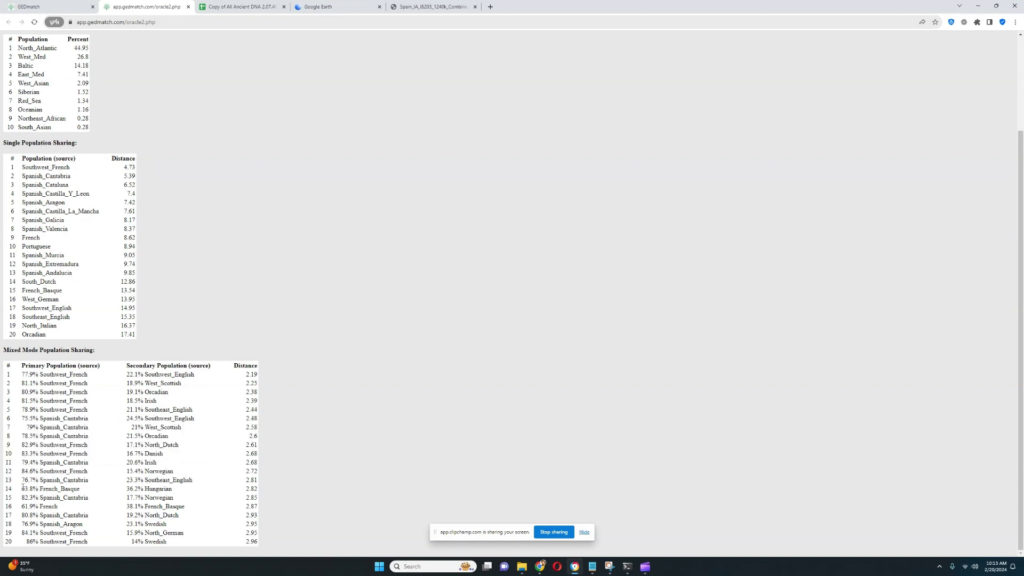
pyautogui.moveTo(12, 488); pyautogui.dragTo(192, 493)
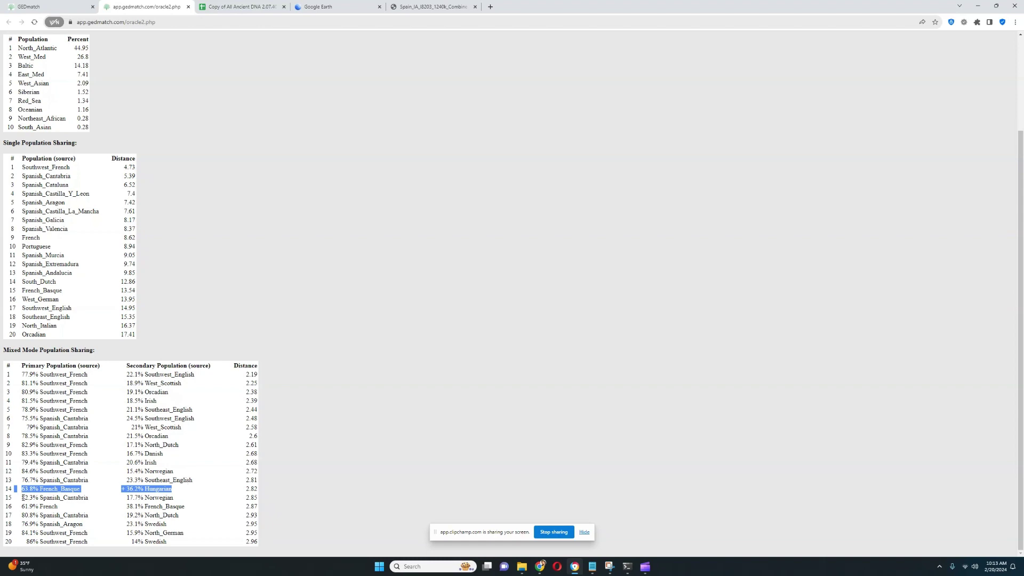
pyautogui.moveTo(22, 498); pyautogui.dragTo(181, 500)
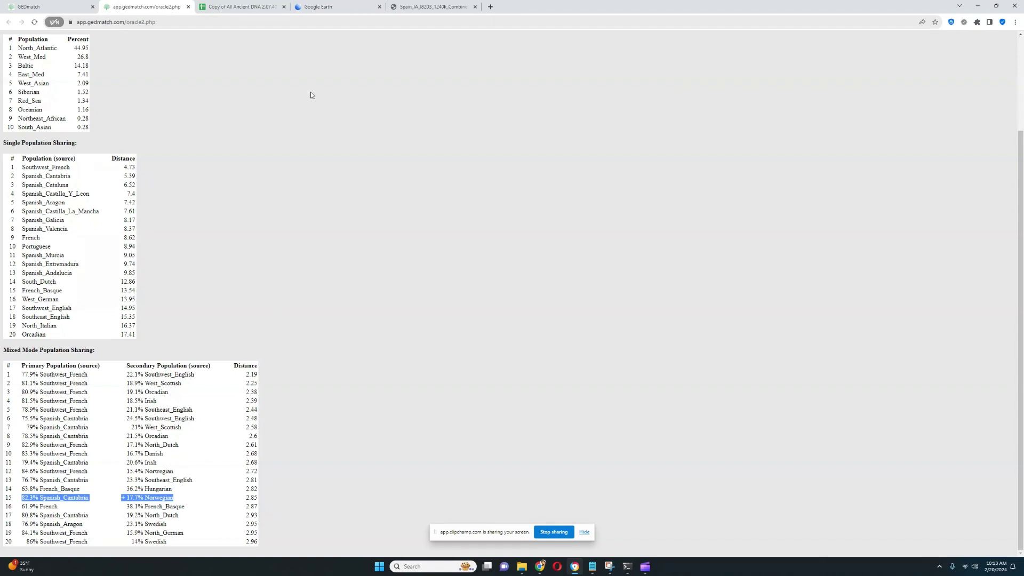
pyautogui.click(432, 7)
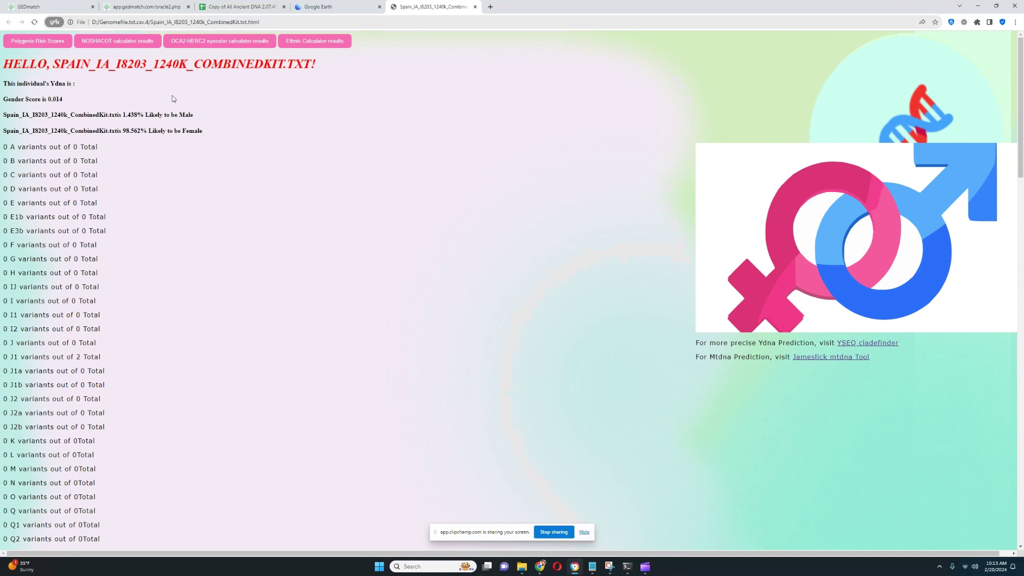
# Open the NOSHACOT1 phenotype results and enlarge the window to show the eye results.
pyautogui.click(117, 40)
pyautogui.moveTo(88, 8)
pyautogui.mouseDown()
pyautogui.moveTo(265, 112)
pyautogui.moveTo(301, 110)
pyautogui.mouseUp()
pyautogui.moveTo(371, 253); pyautogui.dragTo(644, 400)
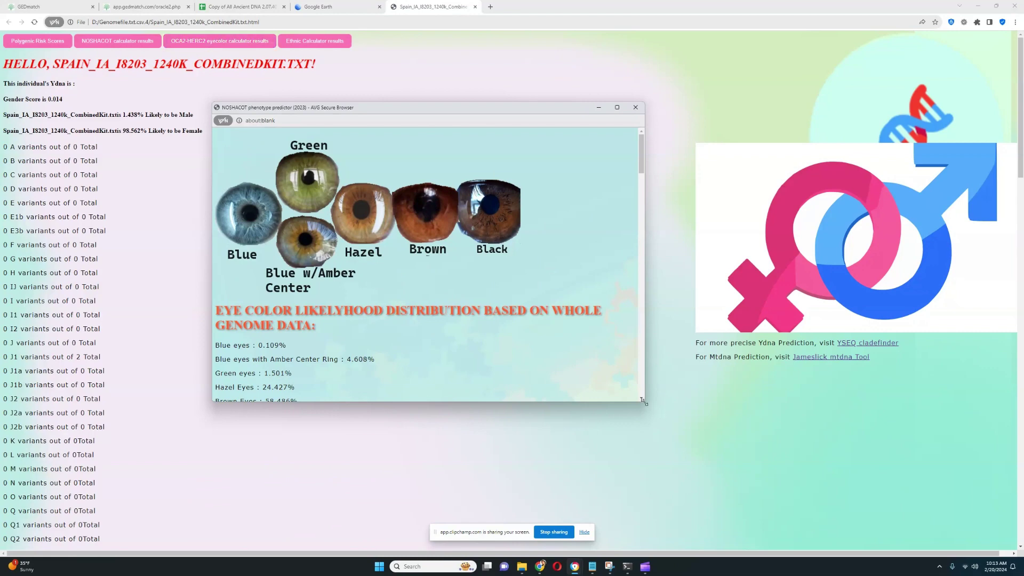
pyautogui.moveTo(643, 401); pyautogui.dragTo(645, 464)
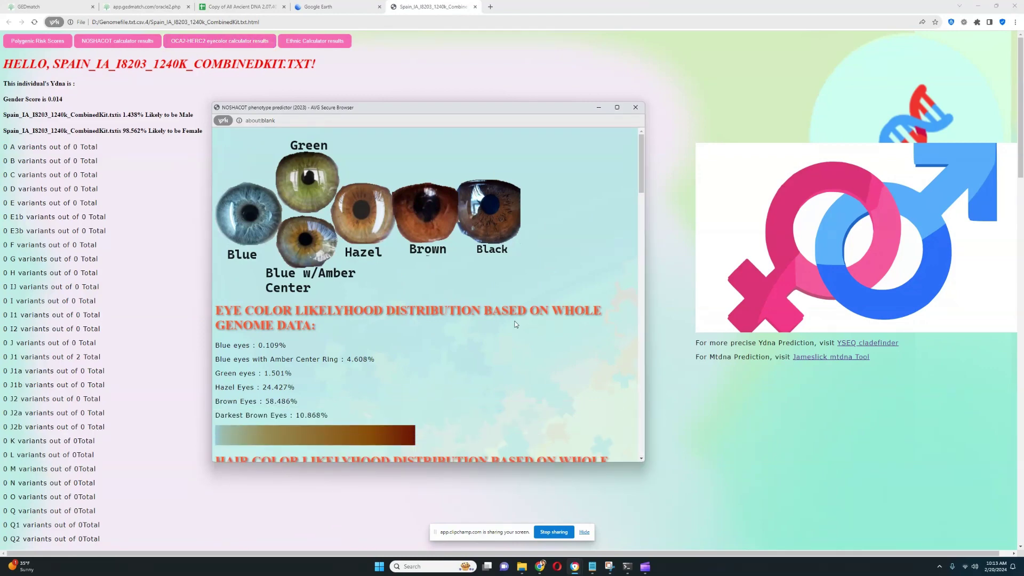
# Highlight the eye colour likelihoods: Brown 58.486%, Hazel 24.427% and Darkest Brown.
pyautogui.moveTo(298, 402); pyautogui.dragTo(207, 398)
pyautogui.moveTo(303, 388); pyautogui.dragTo(202, 390)
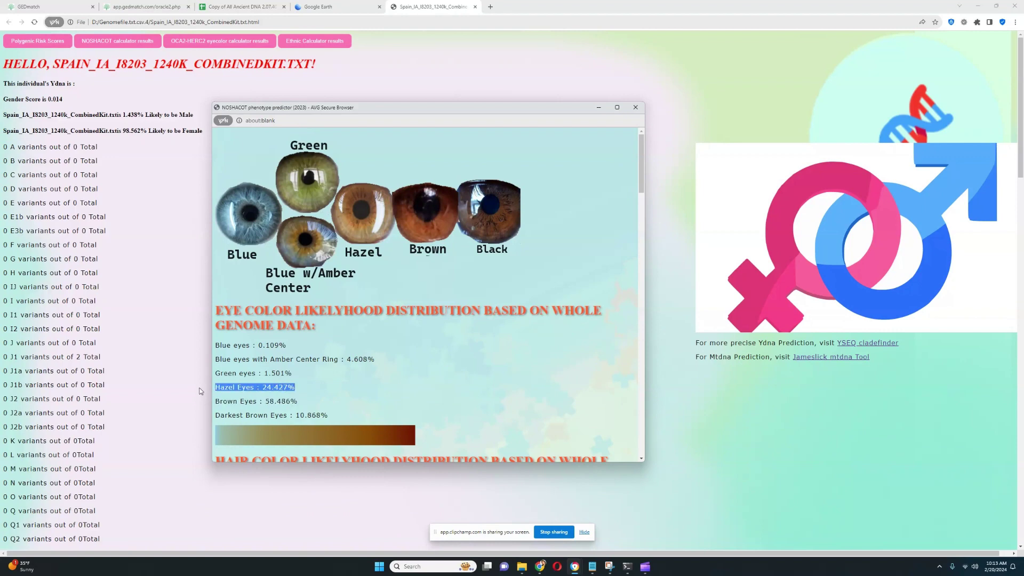
pyautogui.moveTo(334, 415); pyautogui.dragTo(207, 419)
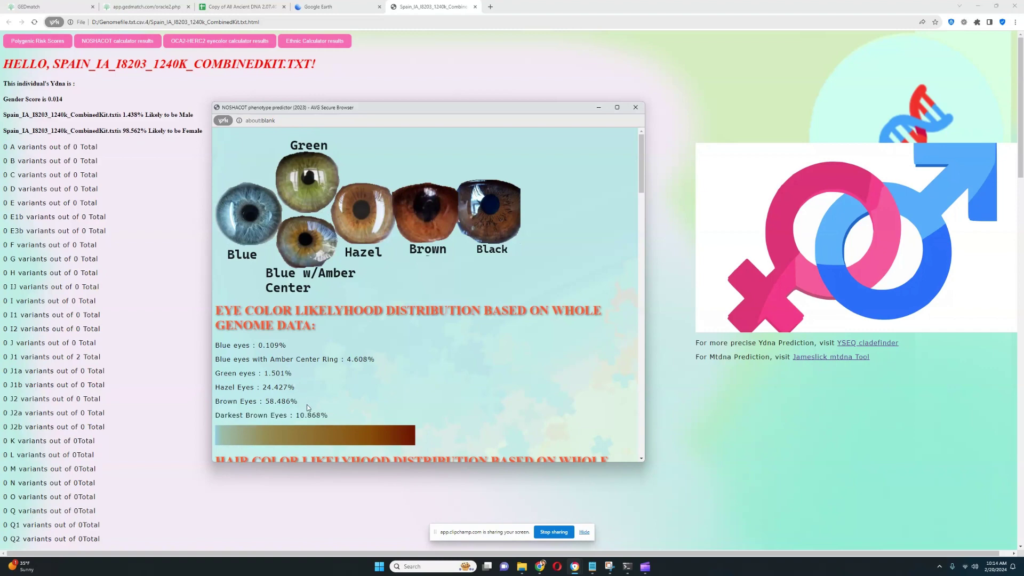
pyautogui.moveTo(307, 403); pyautogui.dragTo(205, 390)
pyautogui.scroll(-2, 391, 347)
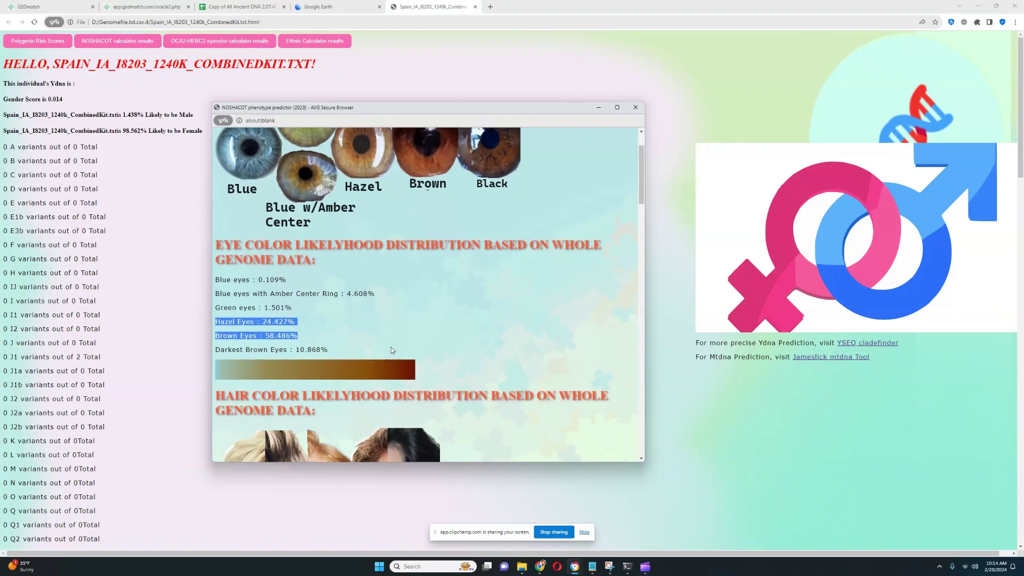
pyautogui.scroll(-3, 481, 323)
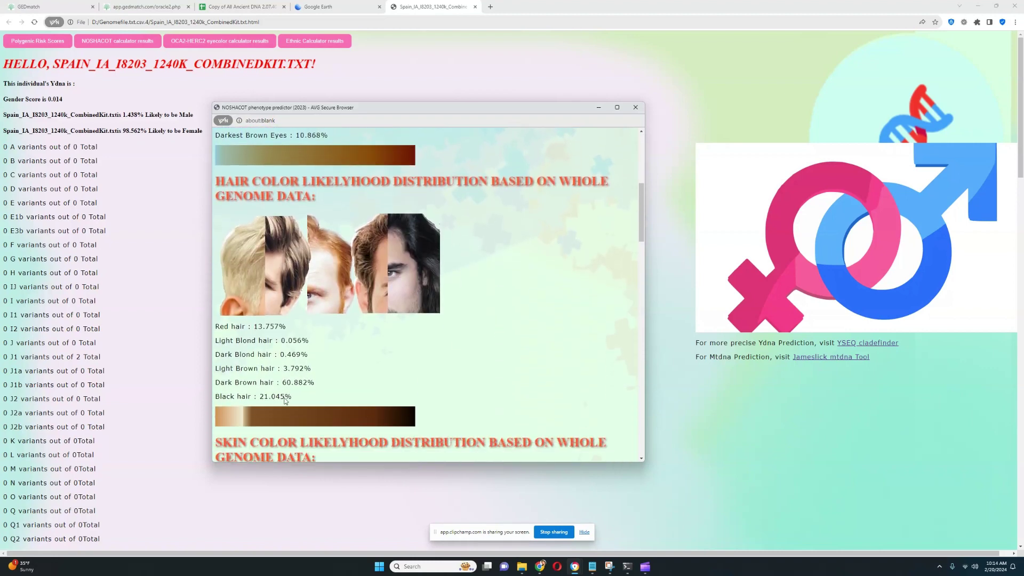
# Highlight the hair colour likelihoods: Dark Brown 60.882%, Black 21.045% and Red 13.757%.
pyautogui.moveTo(294, 381); pyautogui.dragTo(215, 384)
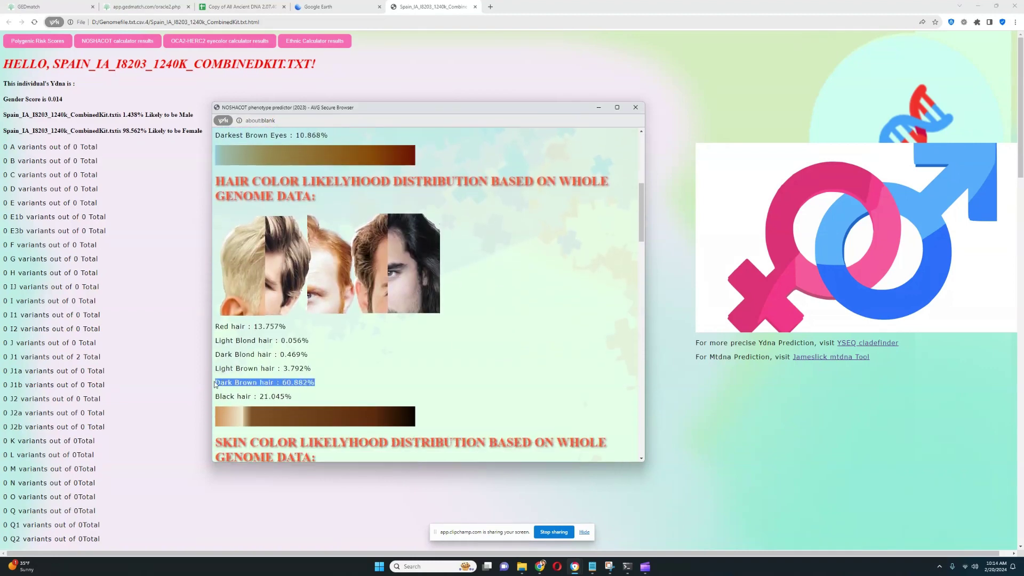
pyautogui.moveTo(293, 396); pyautogui.dragTo(216, 397)
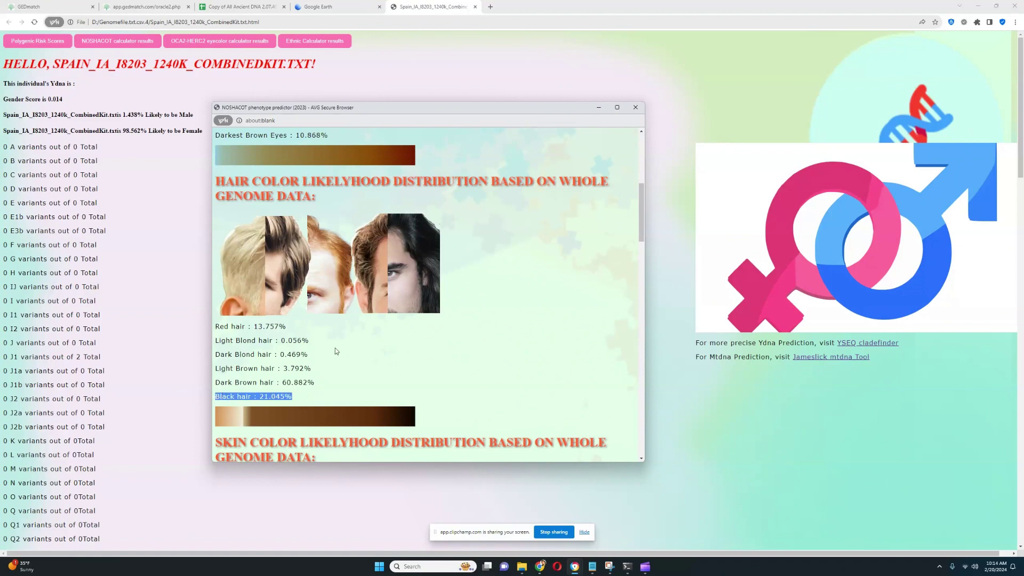
pyautogui.moveTo(287, 326); pyautogui.dragTo(211, 326)
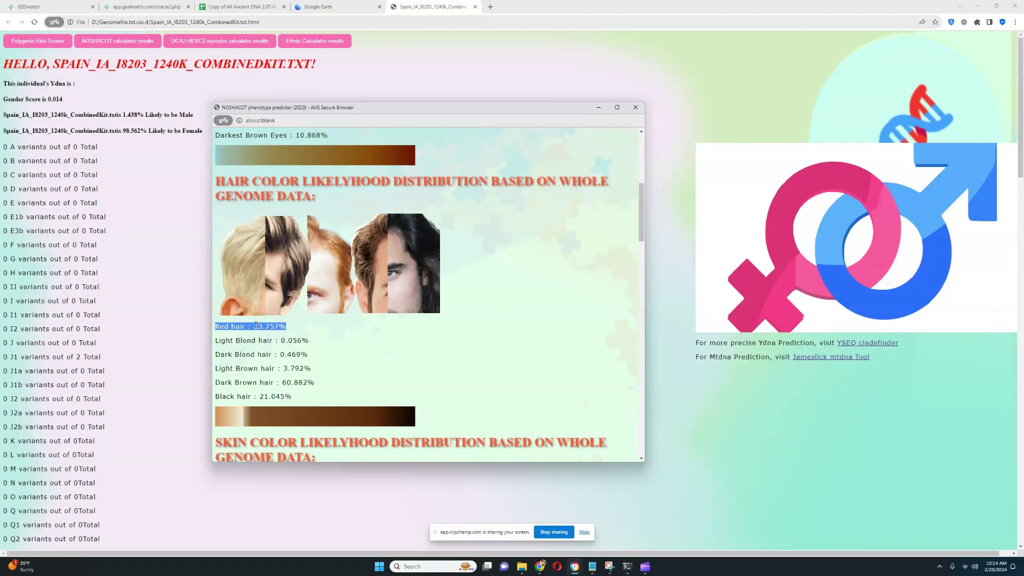
pyautogui.scroll(-3, 472, 348)
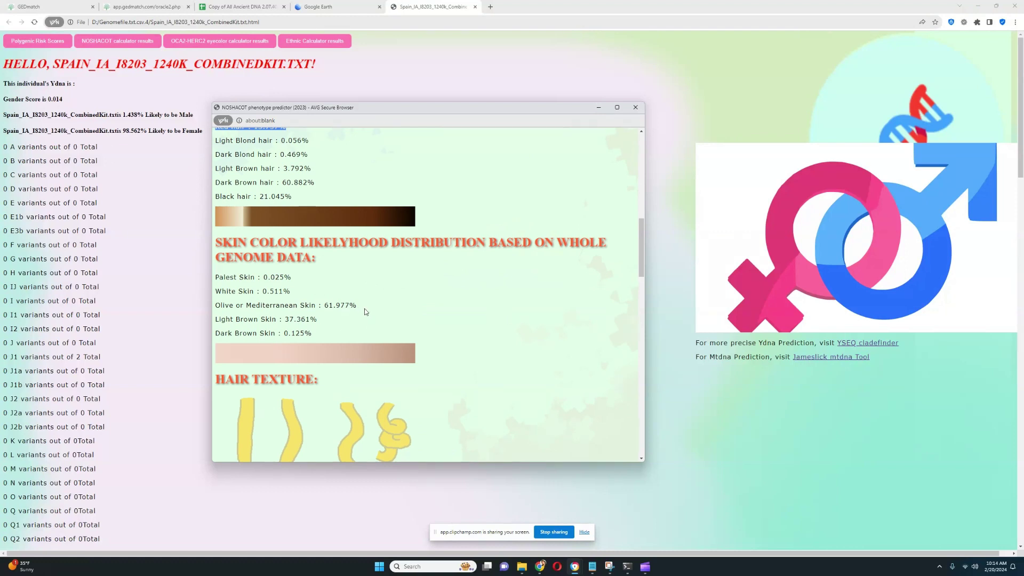
# Highlight Olive/Mediterranean and Light Brown 37.361% skin, then Straight, Wavy 41.099% and Curly hair.
pyautogui.moveTo(364, 304); pyautogui.dragTo(198, 301)
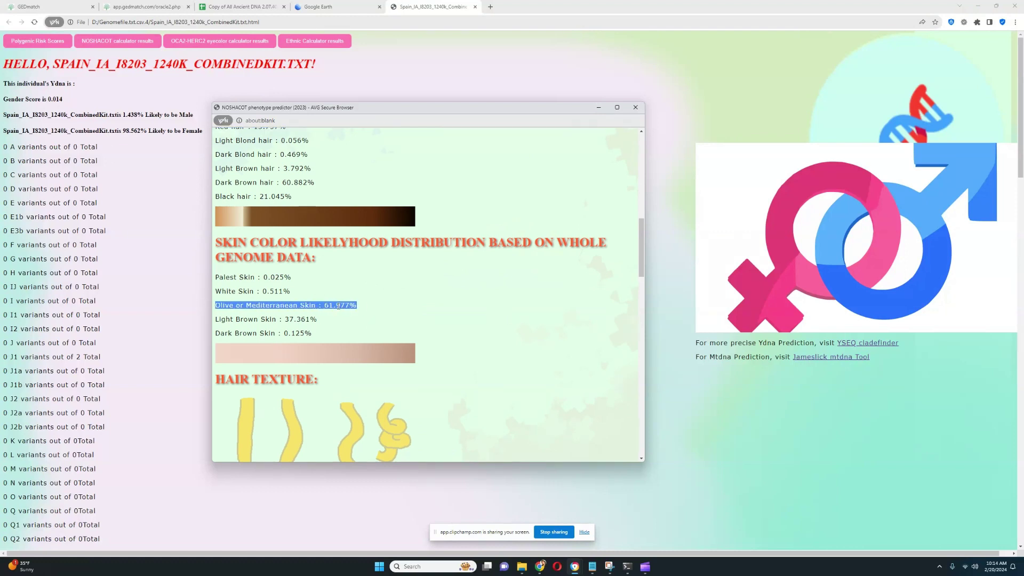
pyautogui.moveTo(335, 319); pyautogui.dragTo(200, 319)
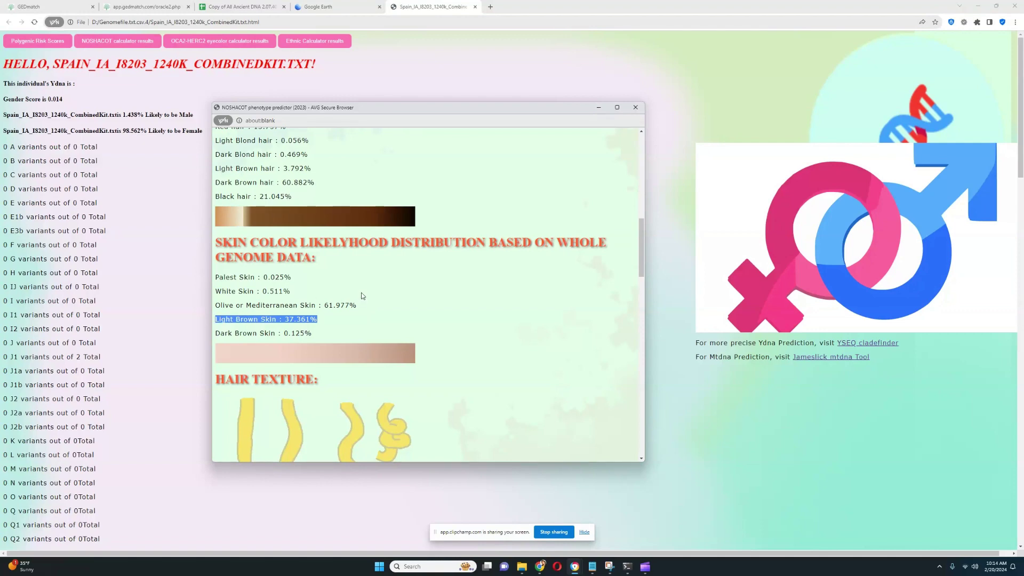
pyautogui.moveTo(381, 309); pyautogui.dragTo(215, 304)
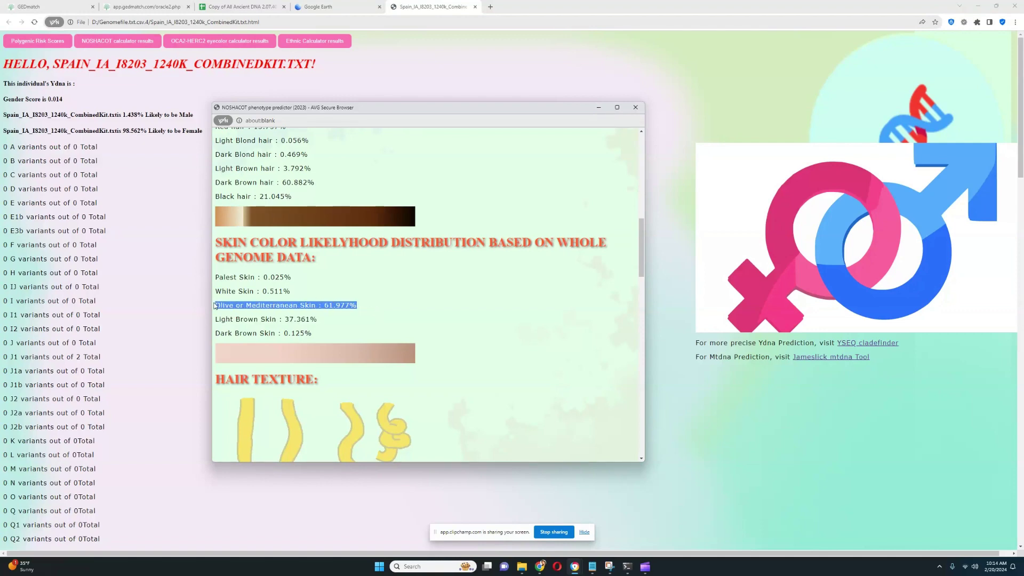
pyautogui.click(218, 320)
pyautogui.scroll(-2, 427, 293)
pyautogui.scroll(-1, 427, 293)
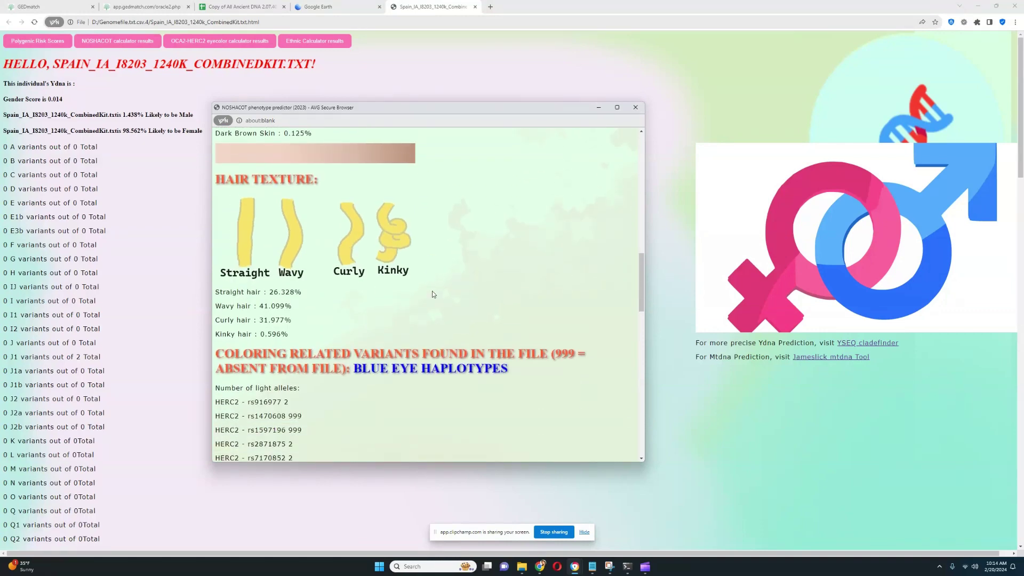
pyautogui.scroll(1, 433, 300)
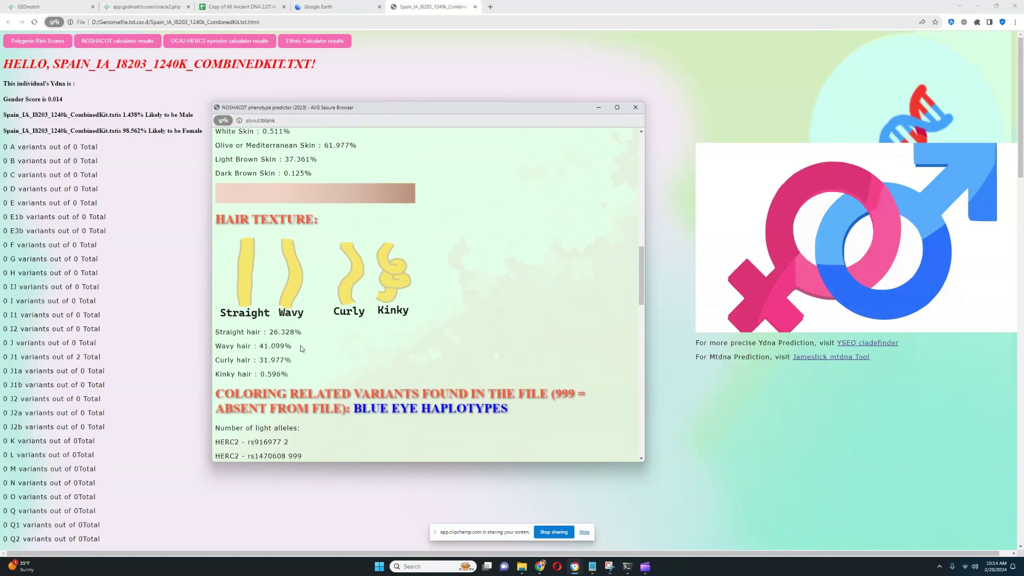
pyautogui.moveTo(290, 346); pyautogui.dragTo(214, 346)
pyautogui.moveTo(293, 346); pyautogui.dragTo(215, 346)
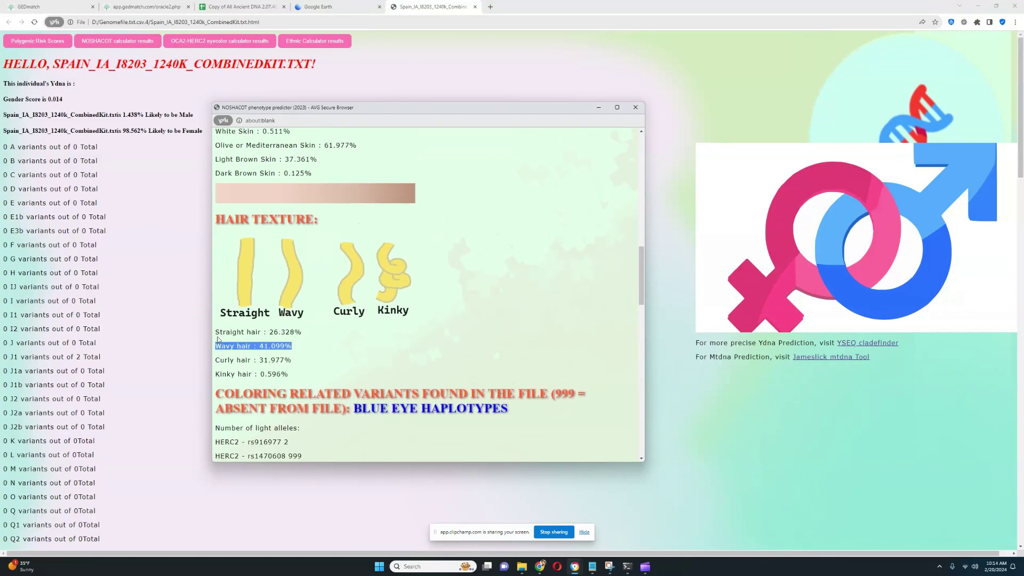
pyautogui.moveTo(303, 365); pyautogui.dragTo(394, 332)
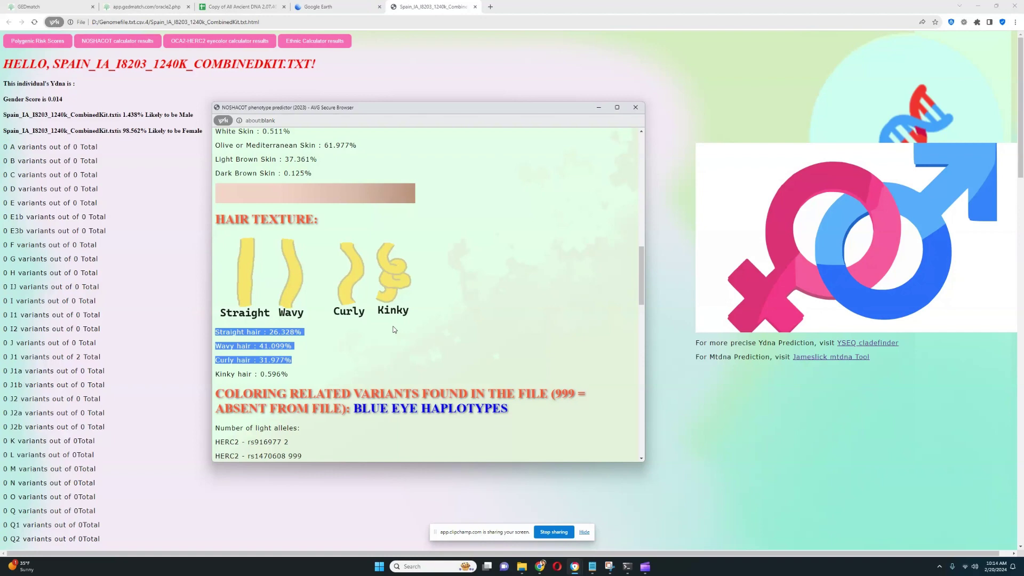
pyautogui.scroll(-2, 417, 308)
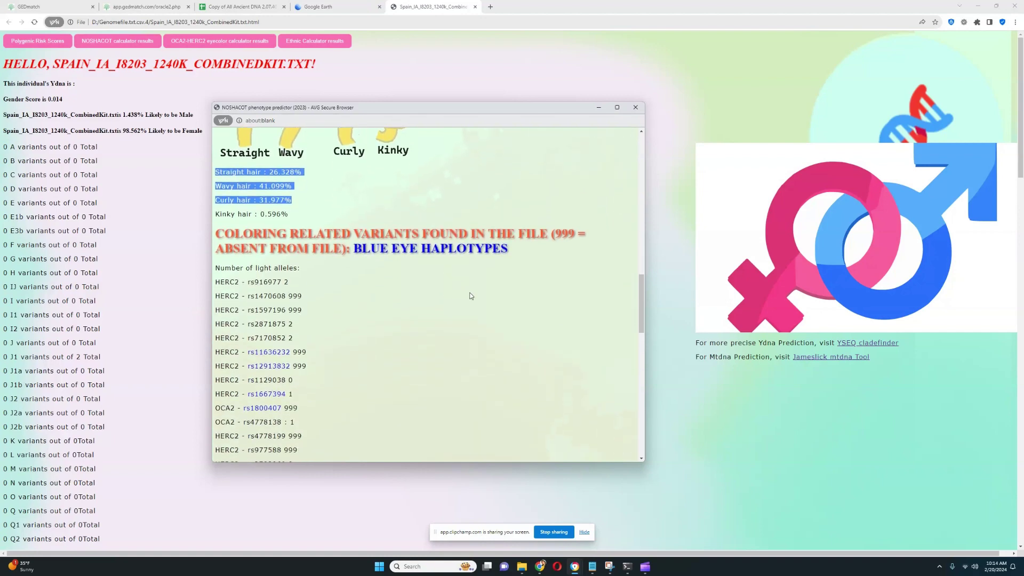
pyautogui.scroll(-1, 470, 296)
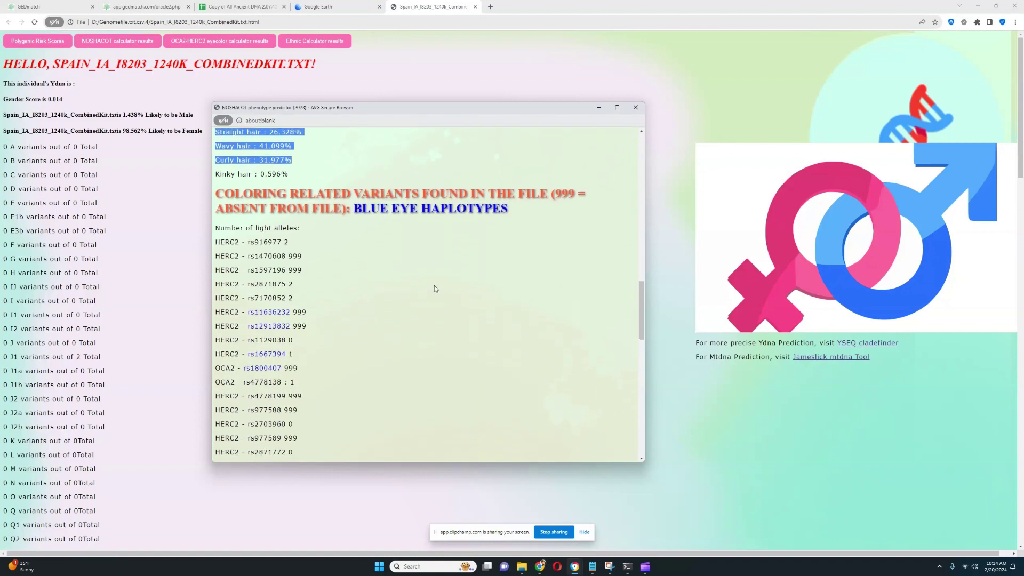
pyautogui.moveTo(301, 298)
pyautogui.mouseDown()
pyautogui.moveTo(214, 286)
pyautogui.moveTo(211, 242)
pyautogui.mouseUp()
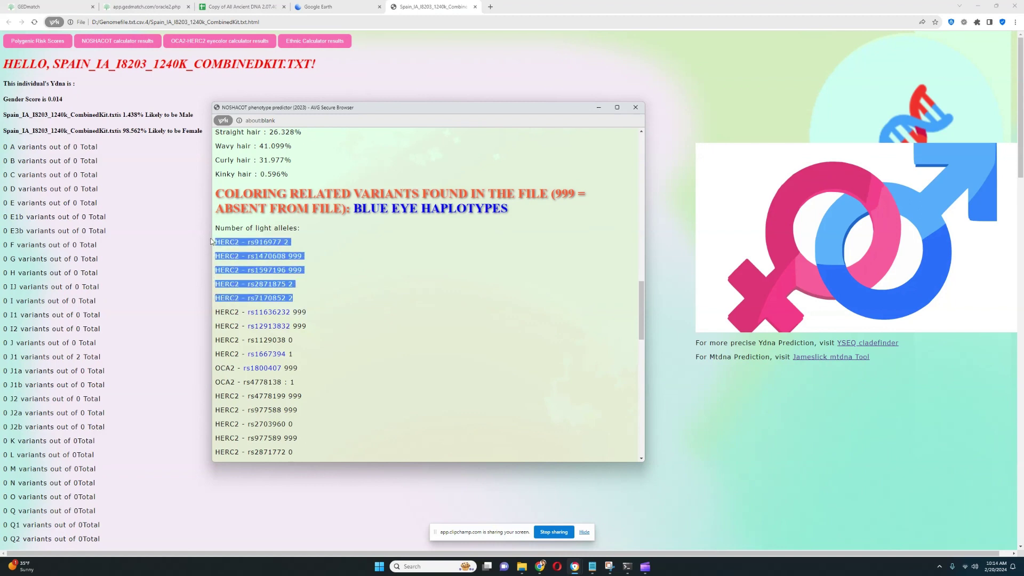
pyautogui.moveTo(211, 241); pyautogui.dragTo(391, 296)
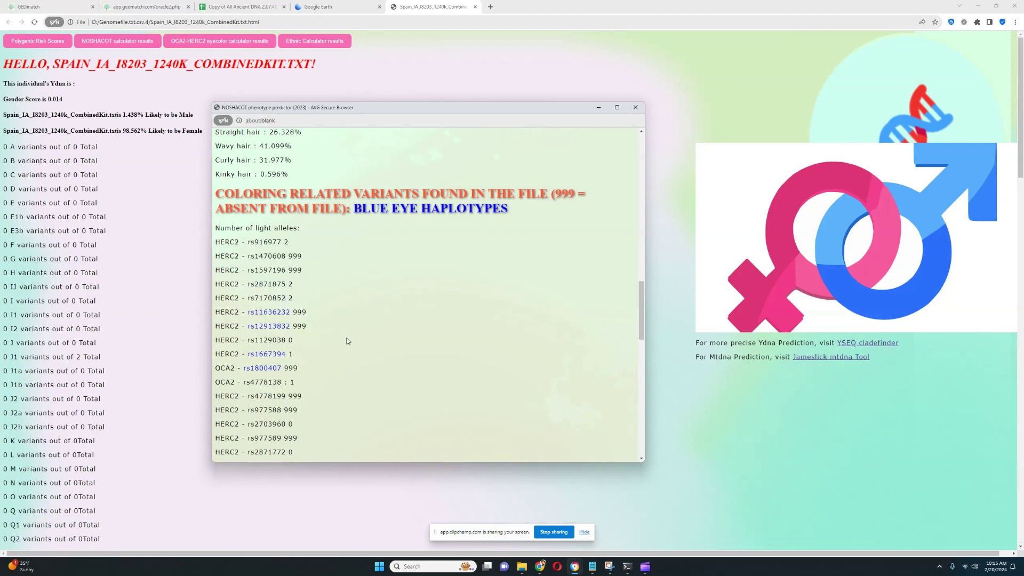
pyautogui.moveTo(303, 353); pyautogui.dragTo(204, 356)
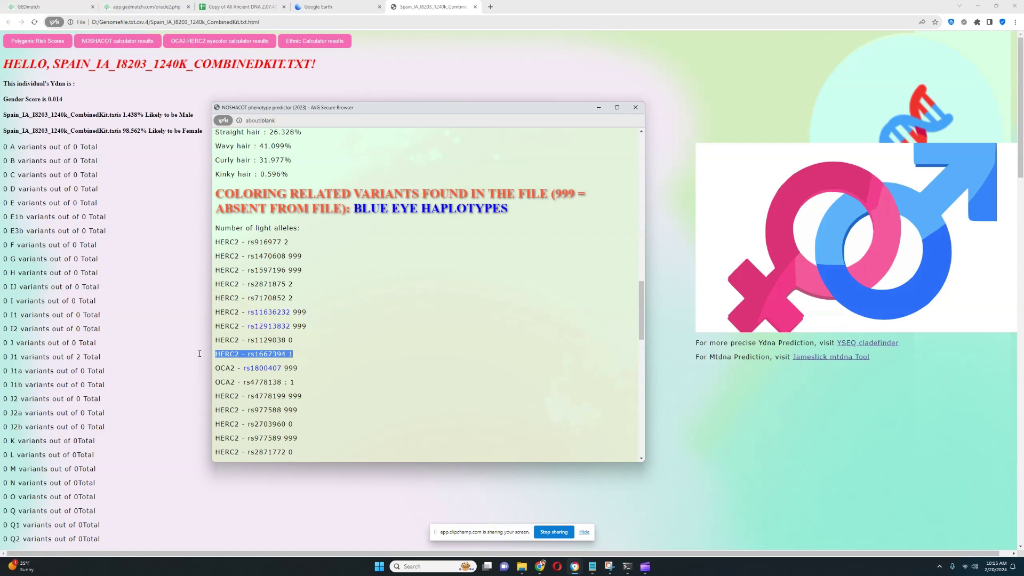
pyautogui.moveTo(307, 387)
pyautogui.mouseDown()
pyautogui.moveTo(198, 380)
pyautogui.moveTo(305, 355)
pyautogui.mouseUp()
pyautogui.moveTo(311, 342); pyautogui.dragTo(215, 341)
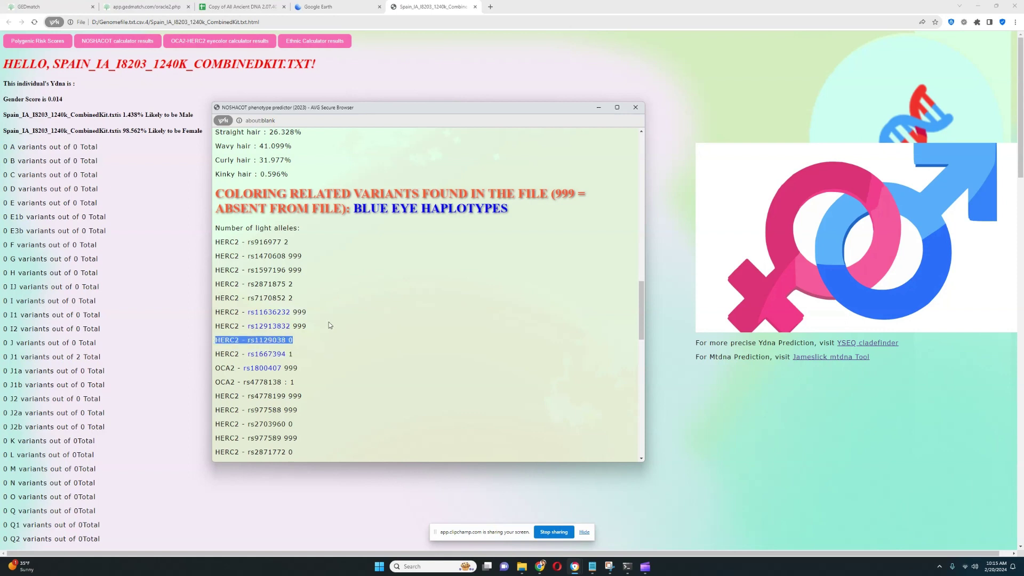
pyautogui.click(385, 327)
pyautogui.moveTo(295, 381)
pyautogui.mouseDown()
pyautogui.moveTo(209, 381)
pyautogui.moveTo(312, 354)
pyautogui.mouseUp()
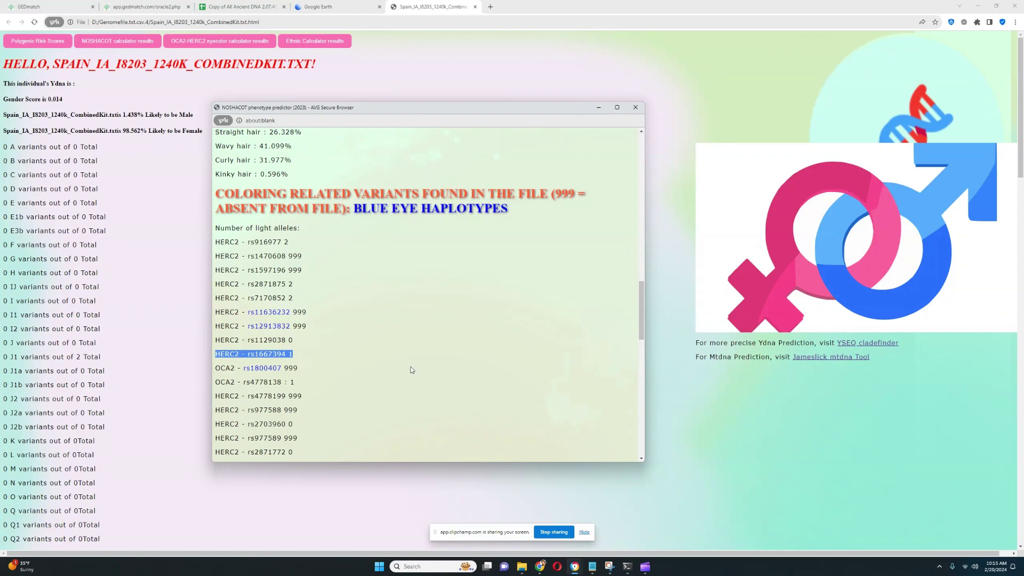
pyautogui.scroll(-3, 412, 362)
pyautogui.scroll(-2, 412, 363)
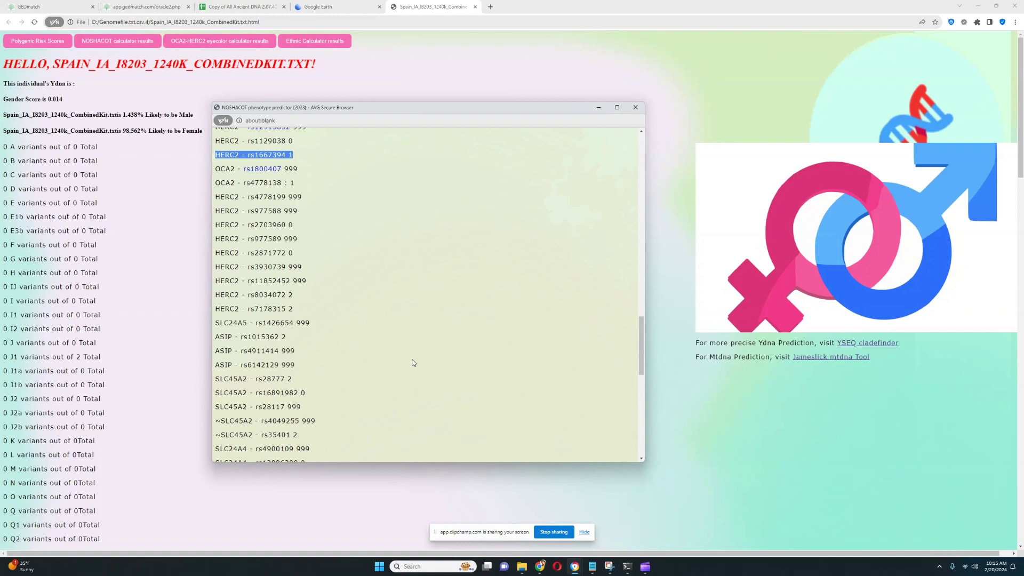
pyautogui.scroll(-1, 413, 362)
pyautogui.scroll(2, 415, 363)
pyautogui.scroll(10, 416, 363)
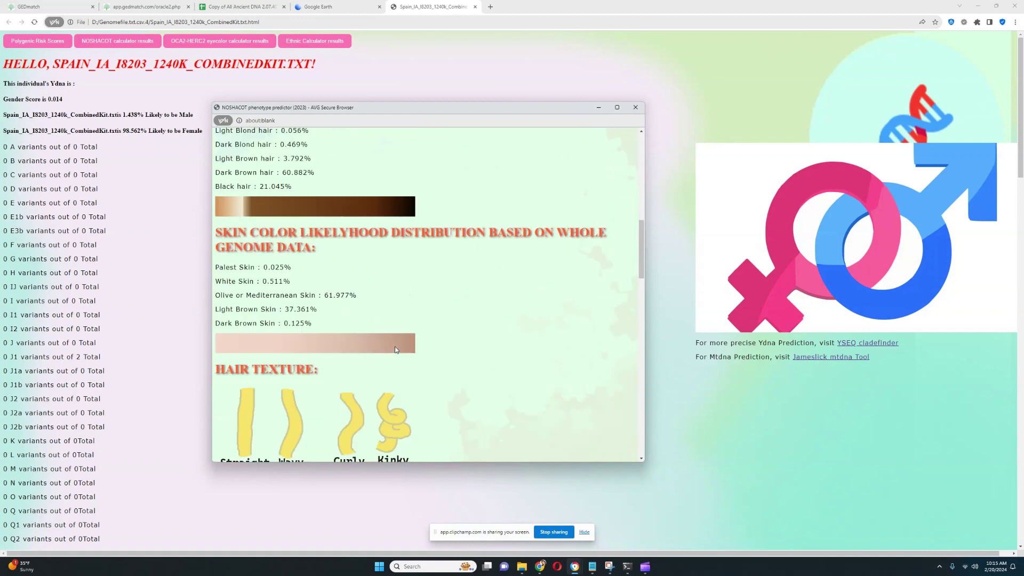
pyautogui.scroll(5, 395, 350)
pyautogui.scroll(3, 395, 350)
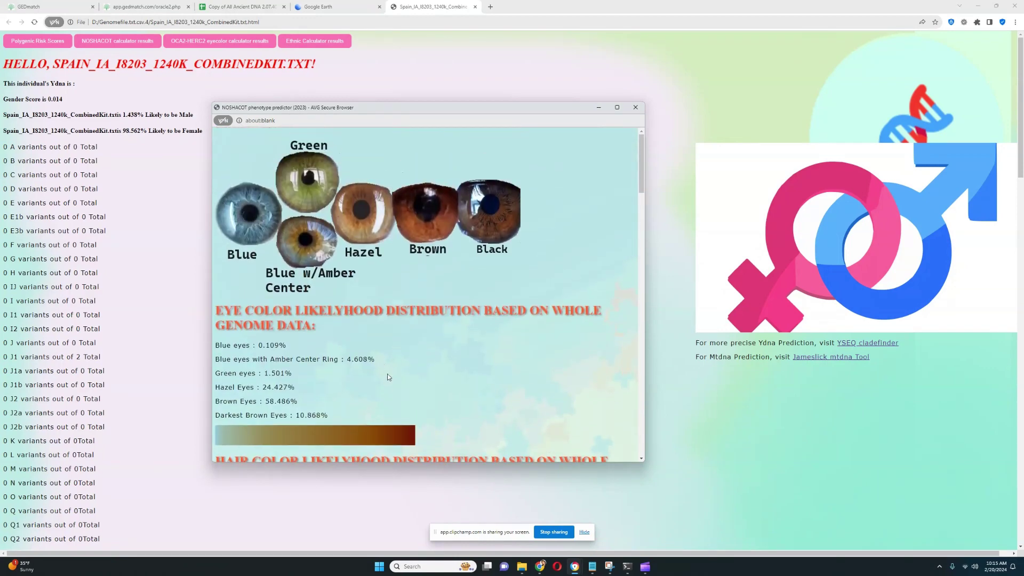
pyautogui.moveTo(259, 388)
pyautogui.mouseDown()
pyautogui.moveTo(342, 390)
pyautogui.moveTo(426, 360)
pyautogui.mouseUp()
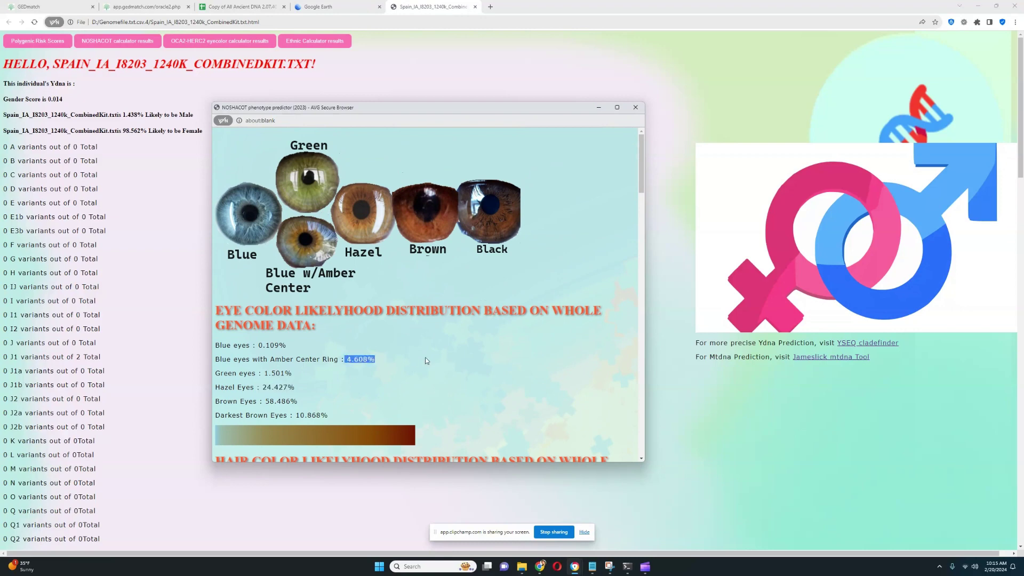
pyautogui.click(453, 343)
pyautogui.scroll(-2, 550, 303)
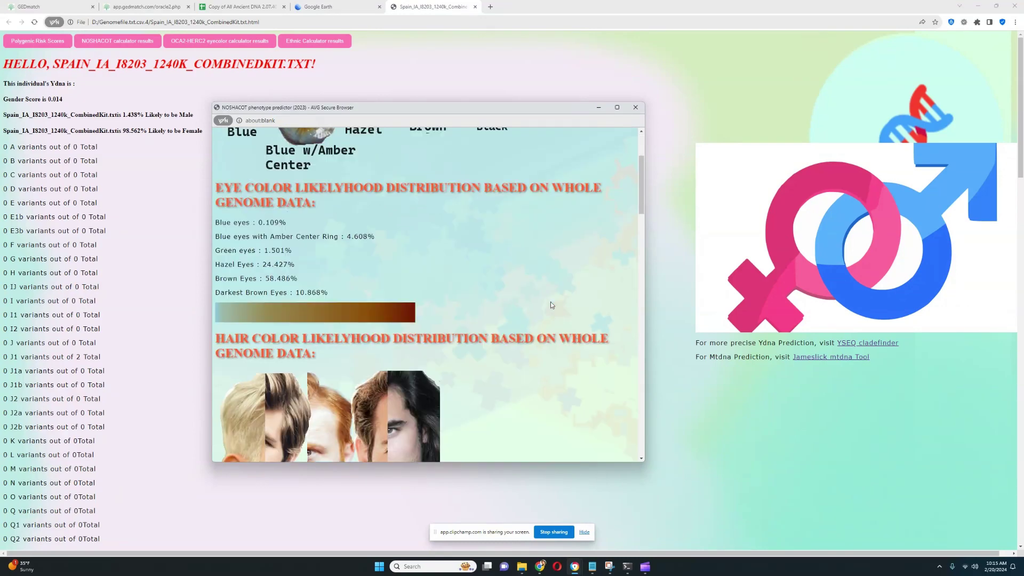
pyautogui.scroll(-4, 550, 303)
pyautogui.scroll(-4, 551, 303)
pyautogui.scroll(-3, 551, 303)
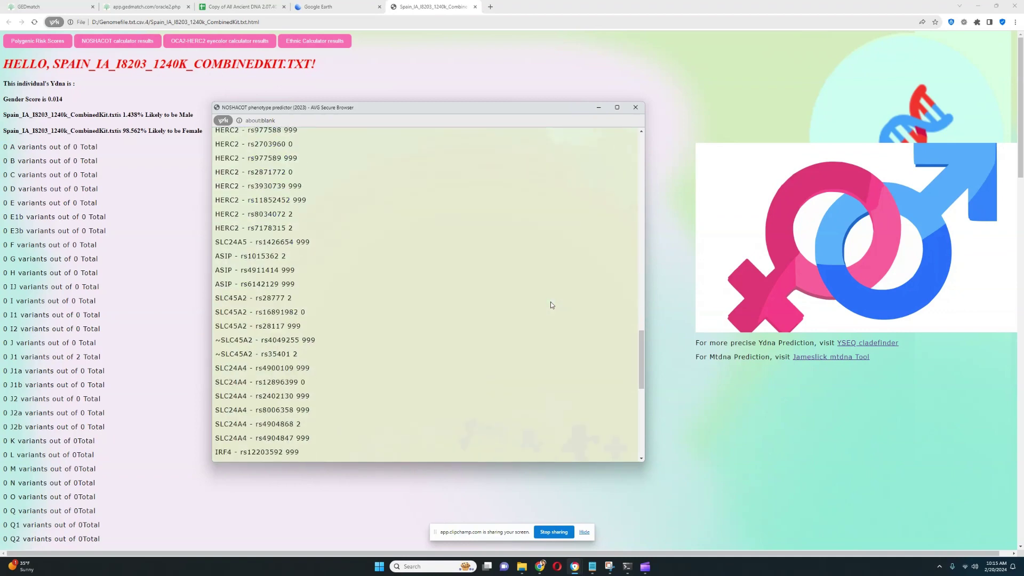
pyautogui.moveTo(309, 300); pyautogui.dragTo(212, 298)
pyautogui.moveTo(311, 312); pyautogui.dragTo(192, 310)
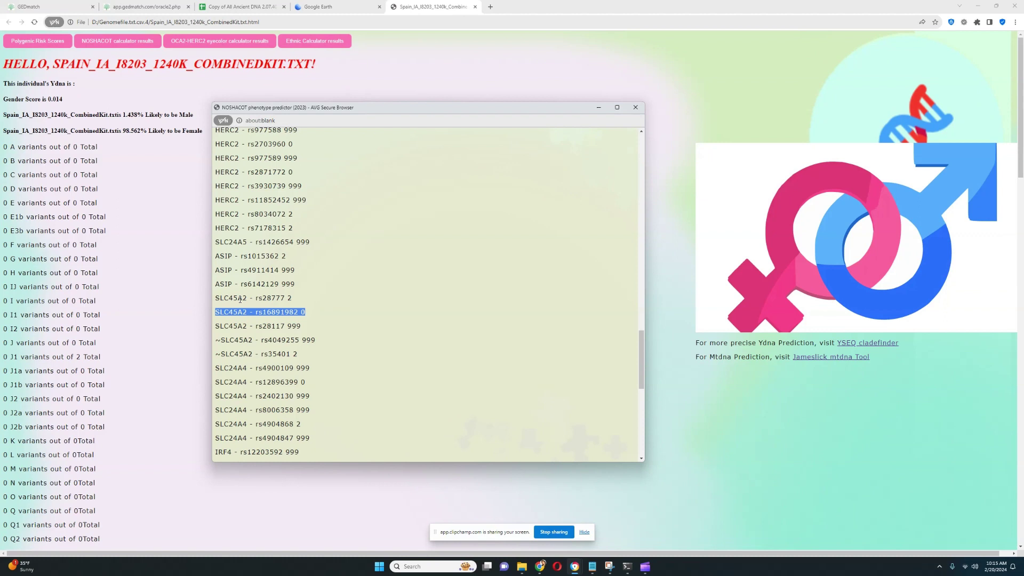
pyautogui.moveTo(298, 259); pyautogui.dragTo(213, 256)
pyautogui.scroll(-1, 344, 318)
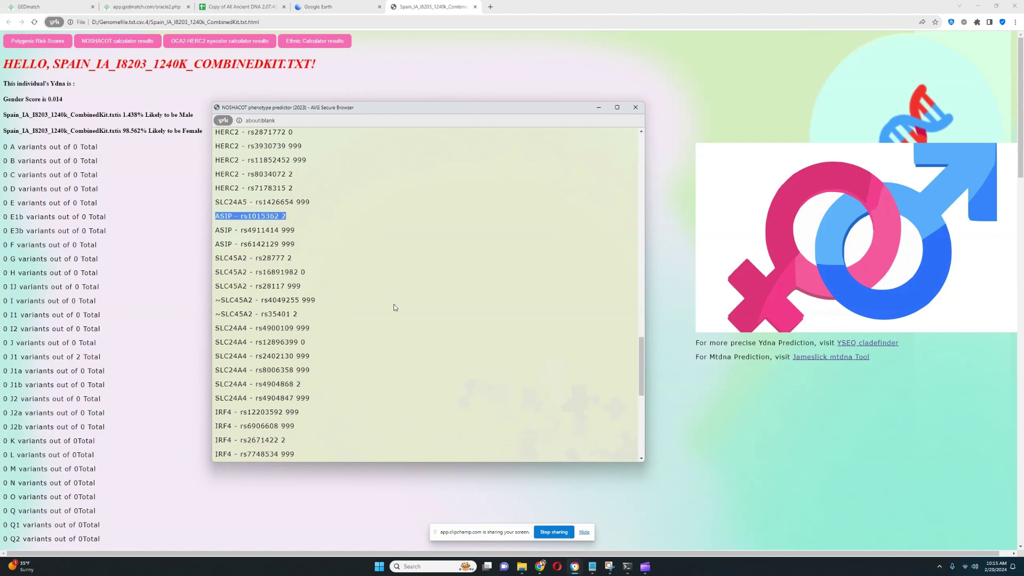
pyautogui.moveTo(319, 314); pyautogui.dragTo(213, 314)
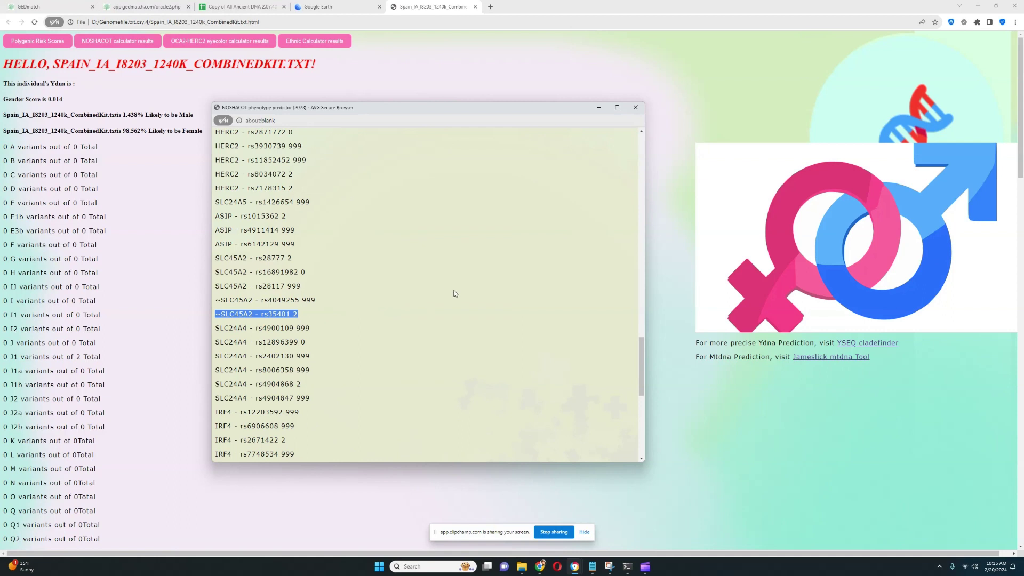
pyautogui.scroll(-2, 457, 293)
pyautogui.scroll(-1, 458, 293)
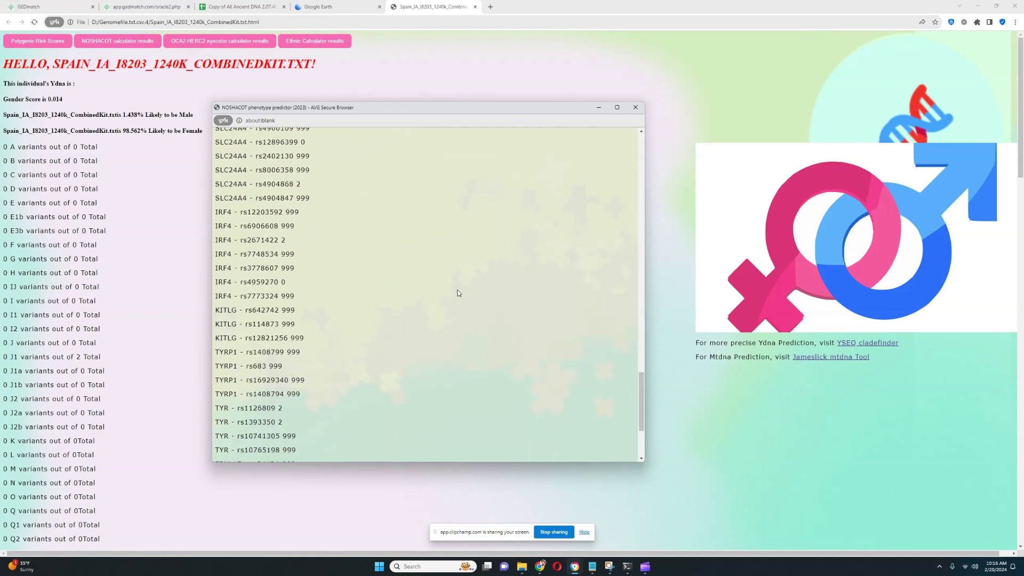
pyautogui.scroll(-1, 457, 292)
pyautogui.scroll(-1, 457, 294)
# Highlight the two TYR genotype rows, including rs1126809.
pyautogui.moveTo(285, 346); pyautogui.dragTo(208, 326)
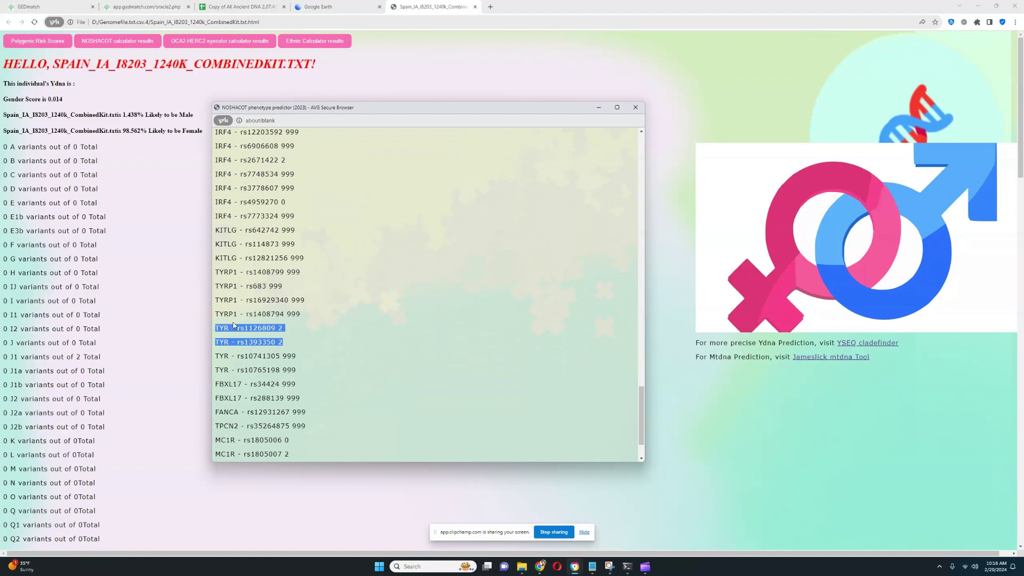
pyautogui.click(303, 335)
pyautogui.scroll(-1, 301, 320)
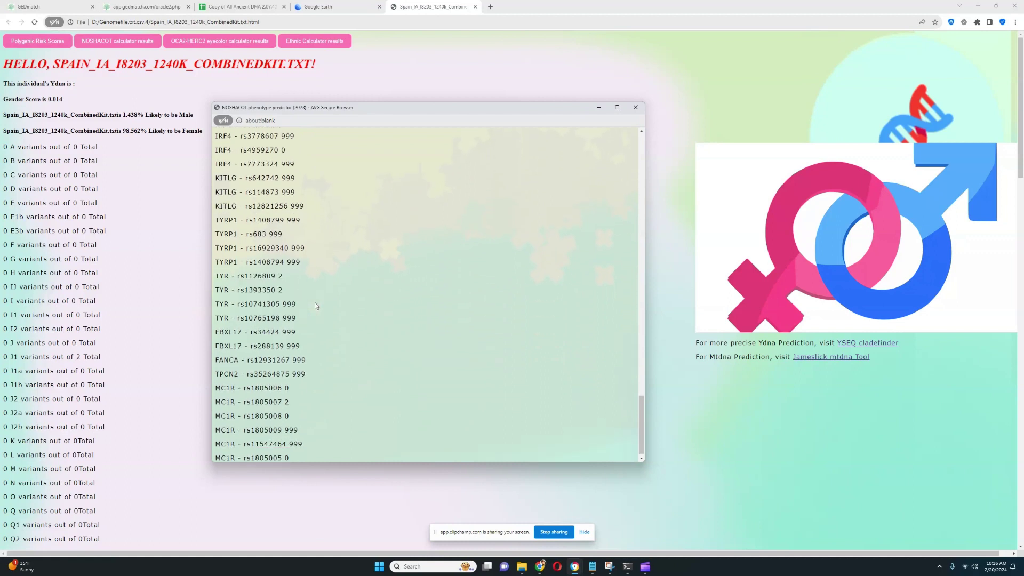
pyautogui.moveTo(295, 283); pyautogui.dragTo(217, 270)
pyautogui.click(294, 277)
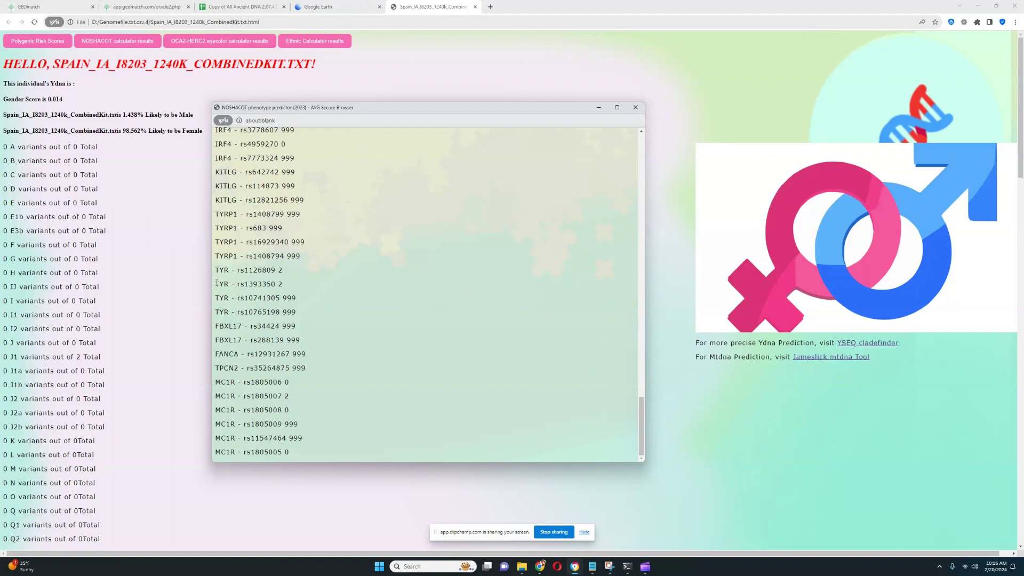
pyautogui.moveTo(215, 286)
pyautogui.mouseDown()
pyautogui.moveTo(295, 286)
pyautogui.moveTo(207, 270)
pyautogui.mouseUp()
pyautogui.moveTo(308, 286); pyautogui.dragTo(209, 269)
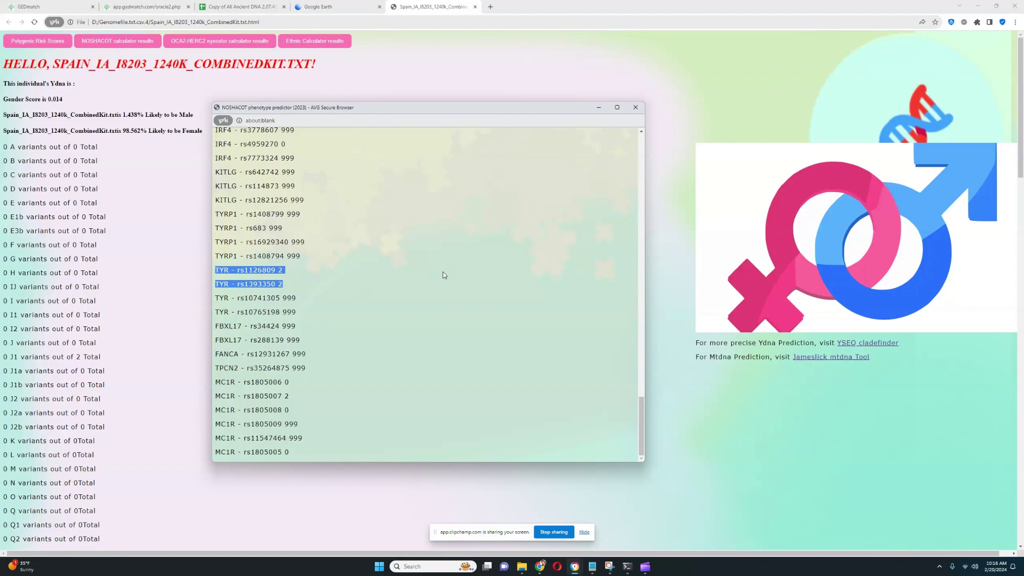
pyautogui.scroll(2, 444, 268)
pyautogui.scroll(5, 439, 338)
pyautogui.scroll(4, 439, 339)
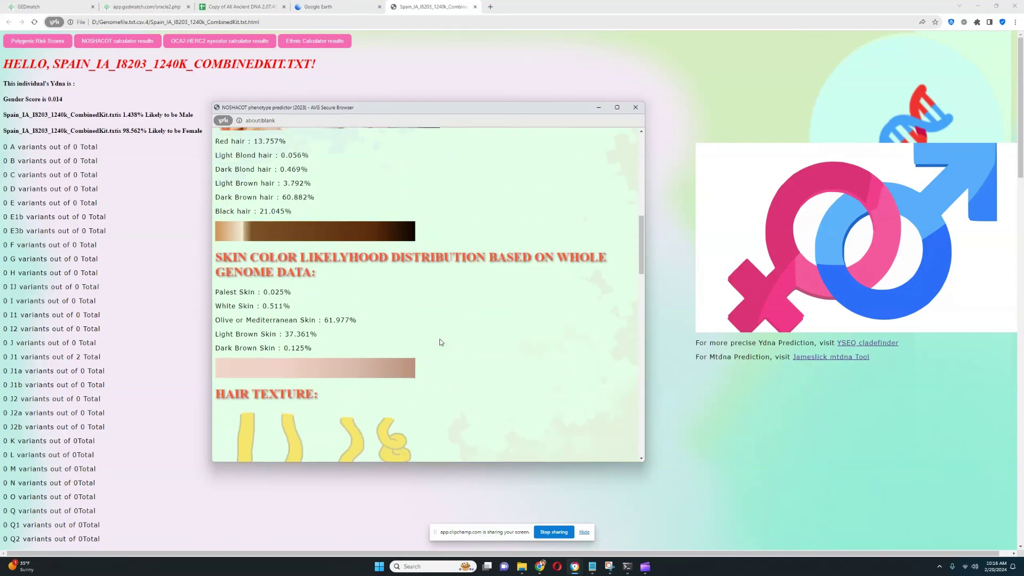
pyautogui.scroll(3, 440, 341)
pyautogui.scroll(2, 439, 341)
pyautogui.scroll(2, 258, 274)
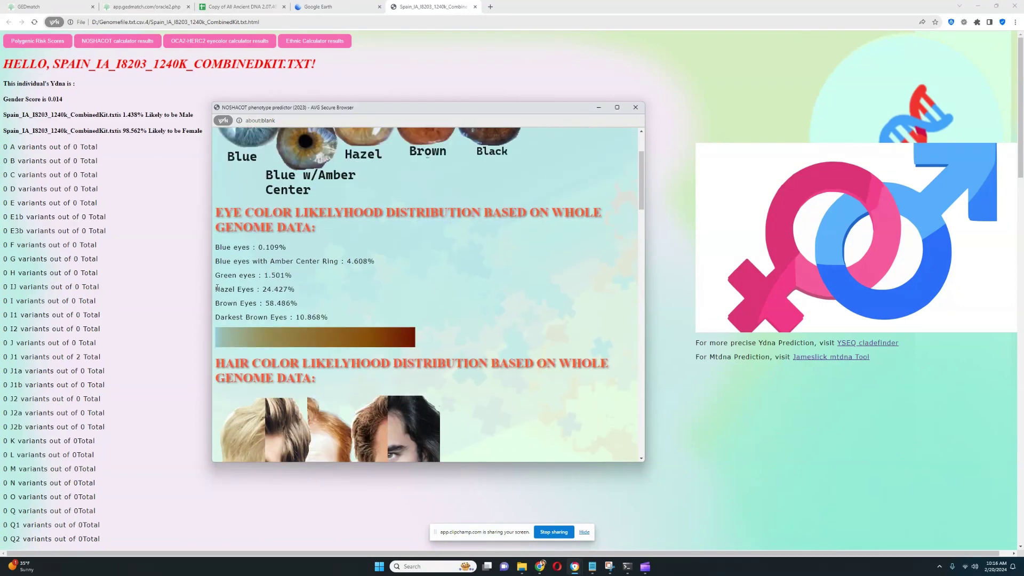
pyautogui.moveTo(217, 289); pyautogui.dragTo(307, 290)
pyautogui.scroll(-5, 542, 273)
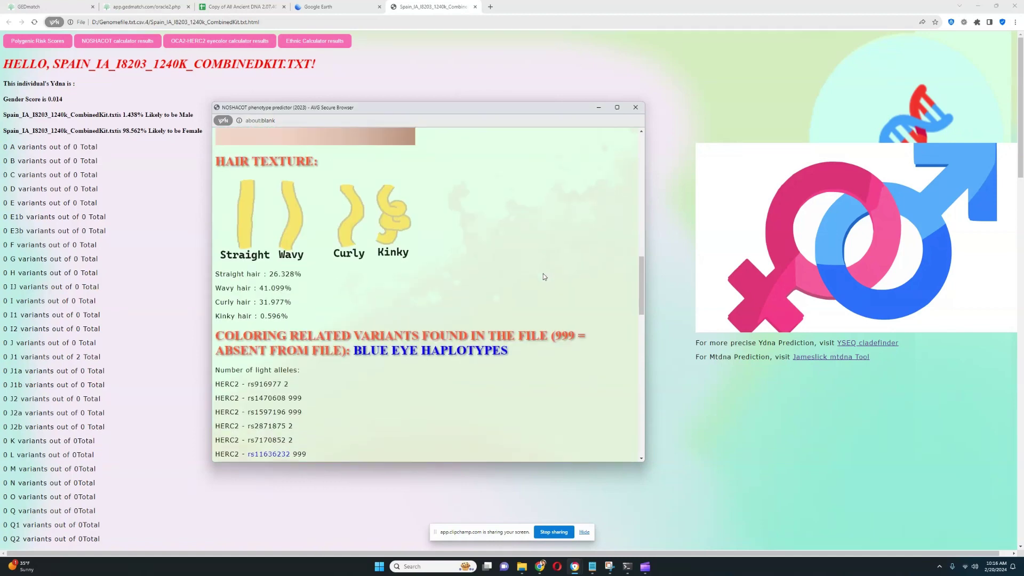
pyautogui.scroll(-5, 543, 275)
pyautogui.scroll(-3, 544, 275)
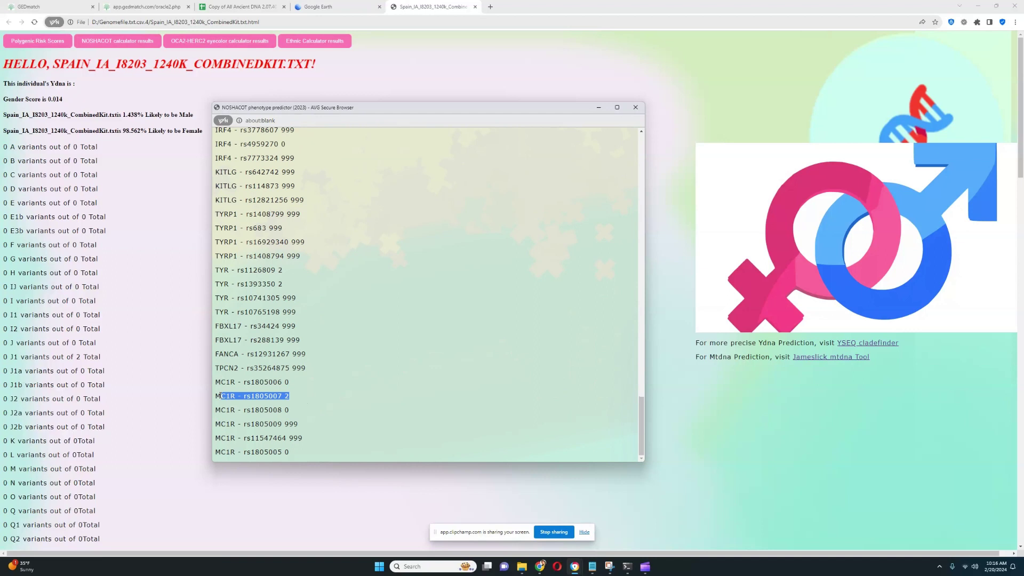
# Mark the MC1R rs1805007 genotype and close the phenotype prediction window.
pyautogui.moveTo(253, 395); pyautogui.dragTo(215, 396)
pyautogui.click(302, 398)
pyautogui.moveTo(301, 398); pyautogui.dragTo(222, 394)
pyautogui.click(636, 107)
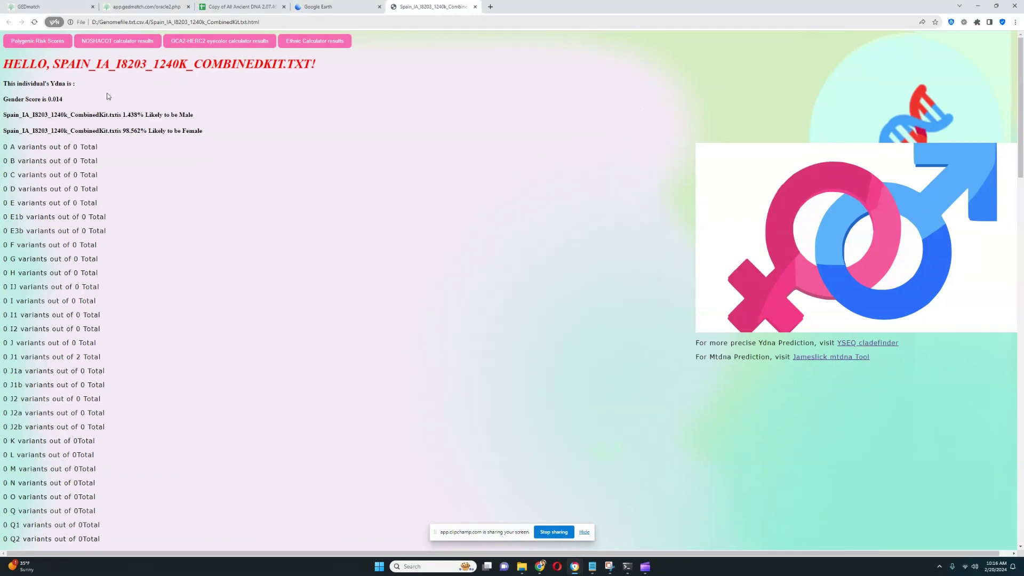
# Open the polygenic risk score results and enlarge the window.
pyautogui.click(37, 41)
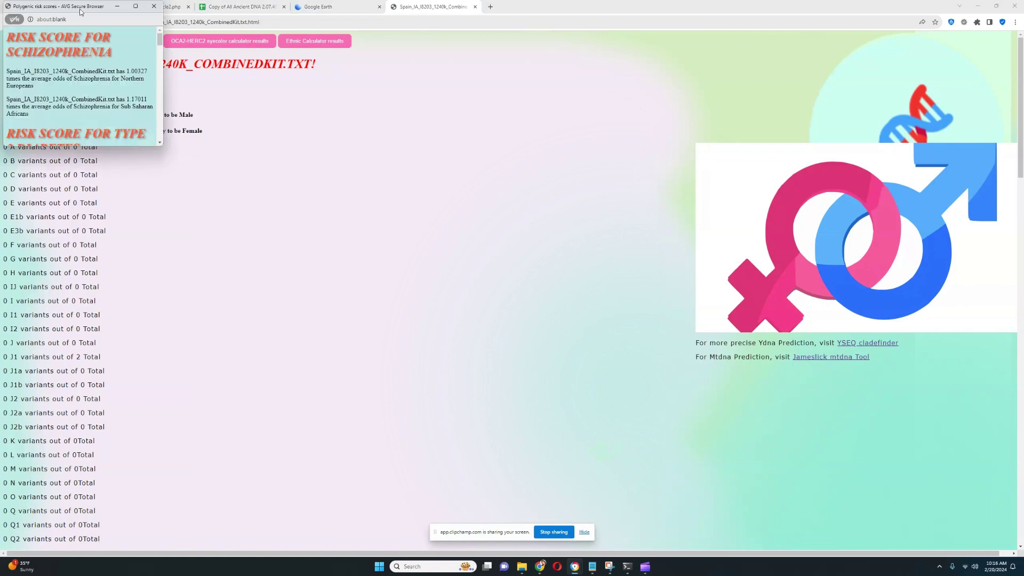
pyautogui.moveTo(79, 9)
pyautogui.mouseDown()
pyautogui.moveTo(232, 86)
pyautogui.moveTo(366, 98)
pyautogui.mouseUp()
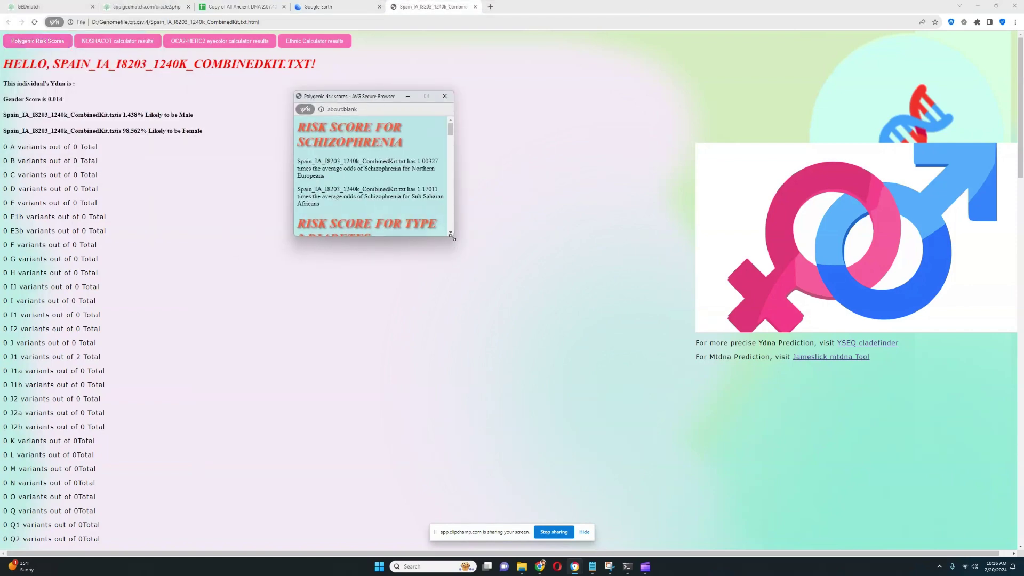
pyautogui.moveTo(453, 238); pyautogui.dragTo(801, 435)
# Highlight schizophrenia, type 2 diabetes, Alzheimer's and multiple sclerosis odds, plus breast and testicular cancer counts.
pyautogui.moveTo(417, 147); pyautogui.dragTo(452, 147)
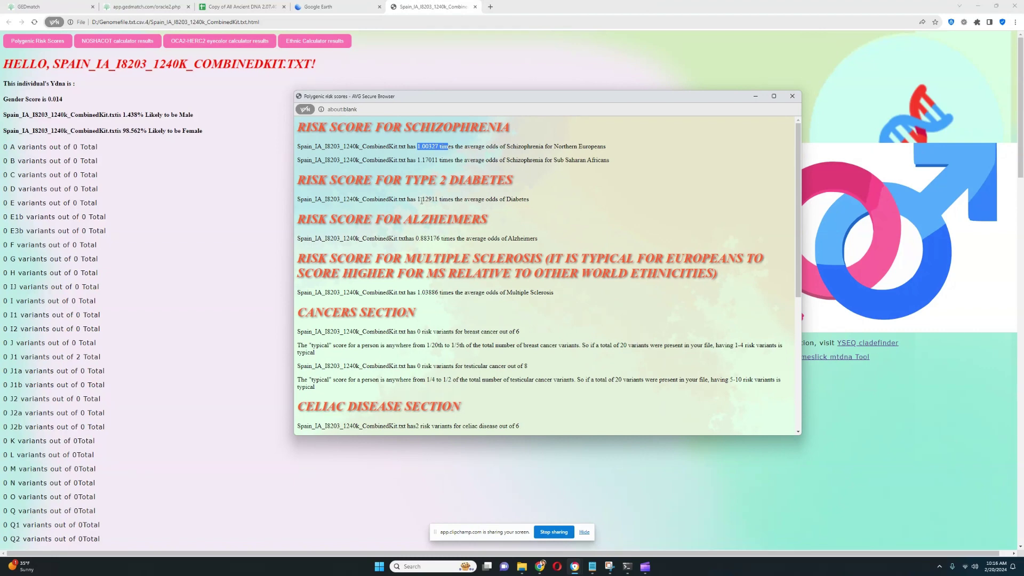
pyautogui.moveTo(417, 199); pyautogui.dragTo(439, 200)
pyautogui.moveTo(415, 239); pyautogui.dragTo(443, 239)
pyautogui.moveTo(417, 292); pyautogui.dragTo(437, 292)
pyautogui.scroll(-1, 398, 264)
pyautogui.moveTo(417, 252); pyautogui.dragTo(558, 255)
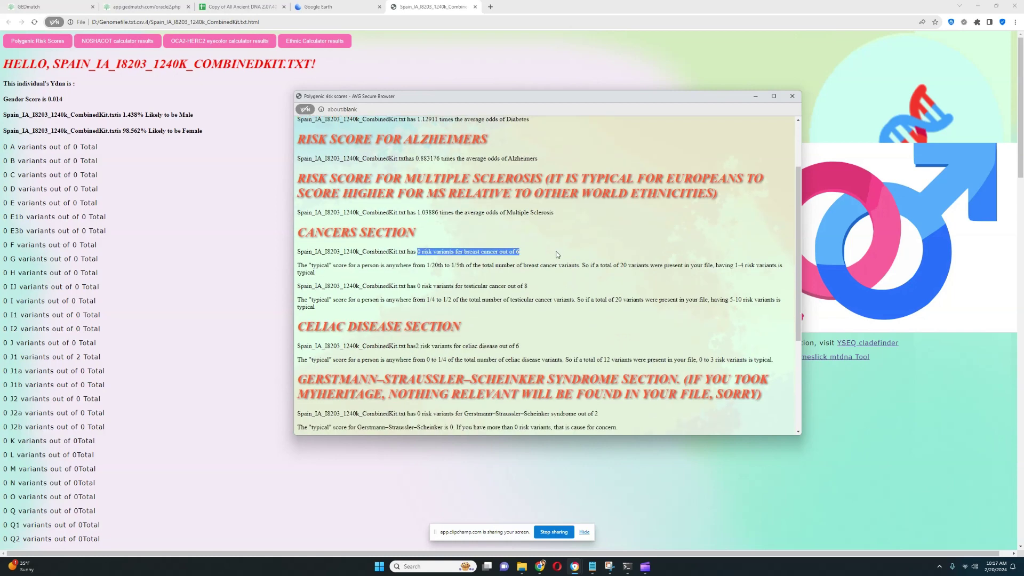
pyautogui.moveTo(413, 286); pyautogui.dragTo(586, 288)
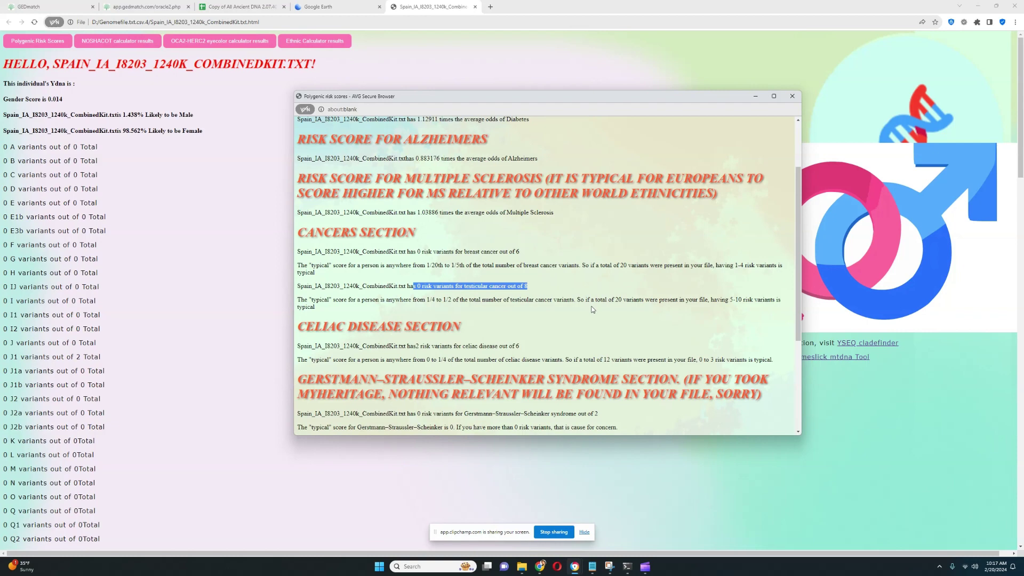
pyautogui.scroll(-1, 592, 308)
# Mark celiac, Gerstmann-Straussler-Scheinker, Crohn's, Reifenstein's and Parkinson's risk variant counts, then close the window.
pyautogui.moveTo(416, 265); pyautogui.dragTo(521, 268)
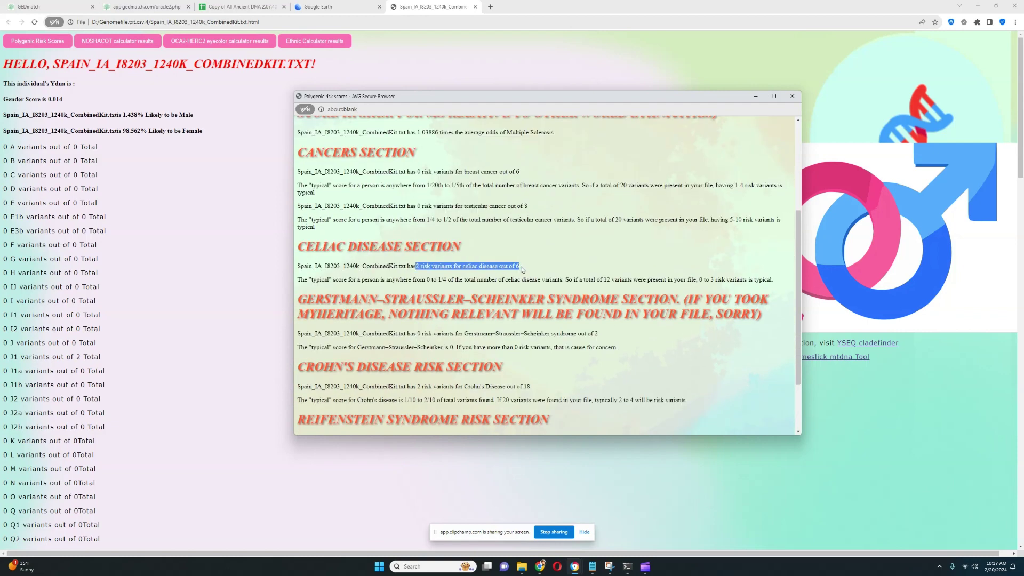
pyautogui.scroll(-1, 549, 279)
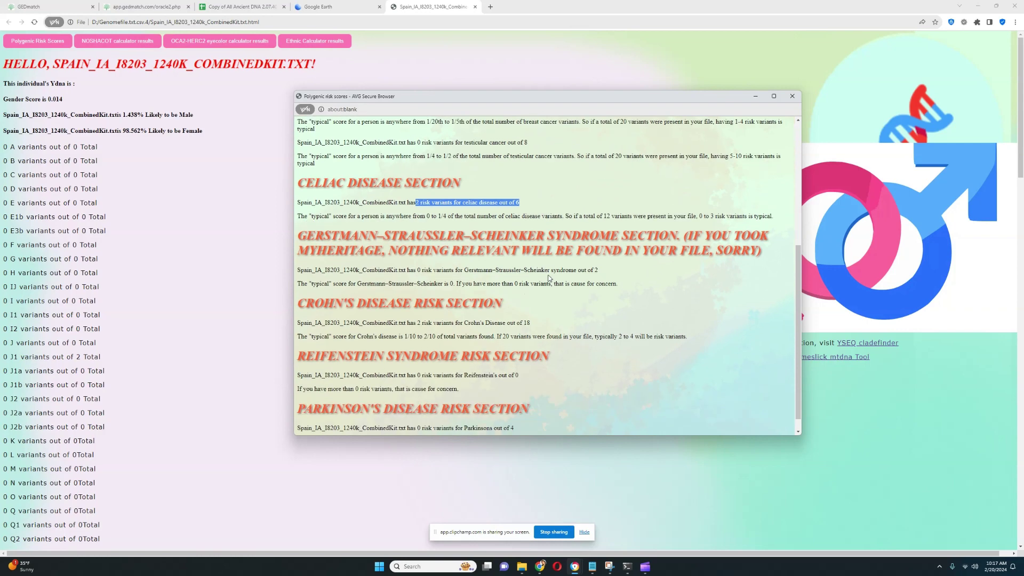
pyautogui.moveTo(417, 254); pyautogui.dragTo(608, 256)
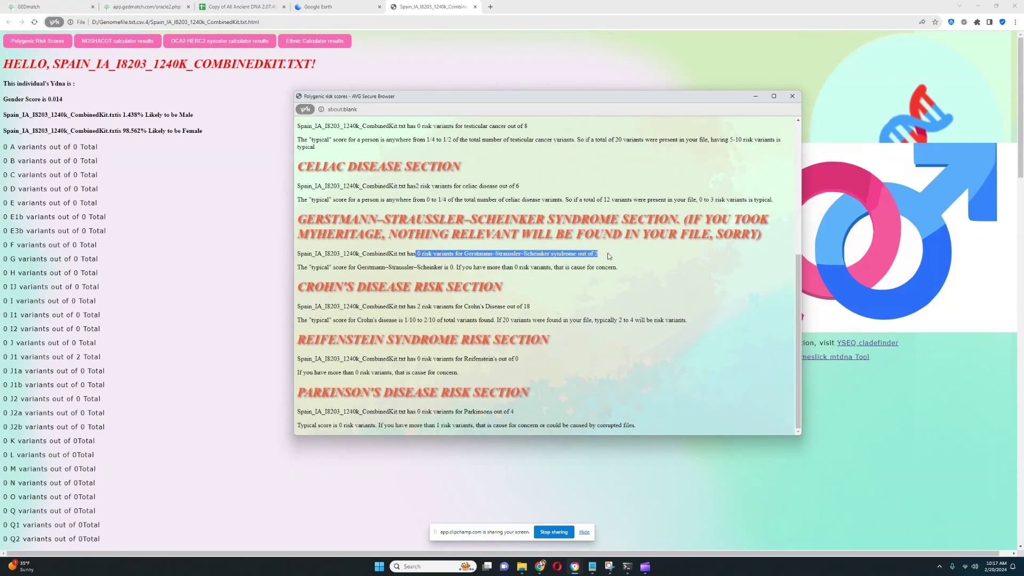
pyautogui.moveTo(416, 307); pyautogui.dragTo(549, 307)
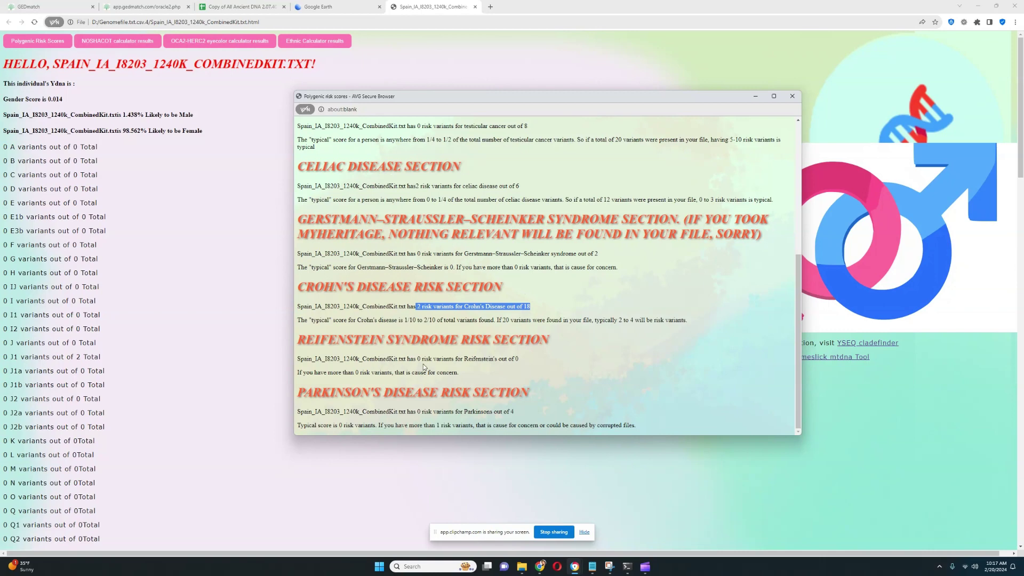
pyautogui.moveTo(416, 358); pyautogui.dragTo(534, 357)
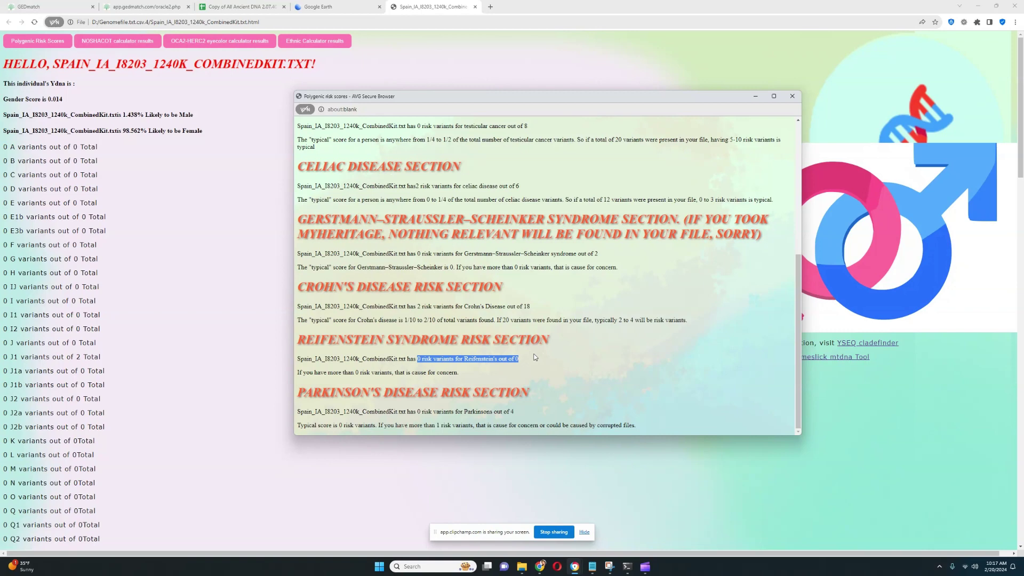
pyautogui.moveTo(416, 411); pyautogui.dragTo(498, 410)
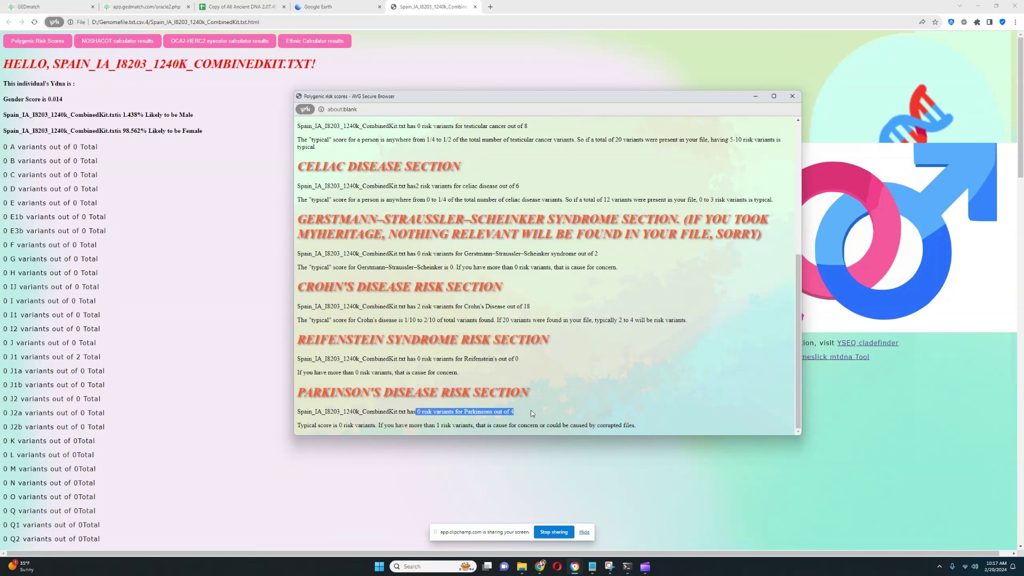
pyautogui.scroll(5, 589, 367)
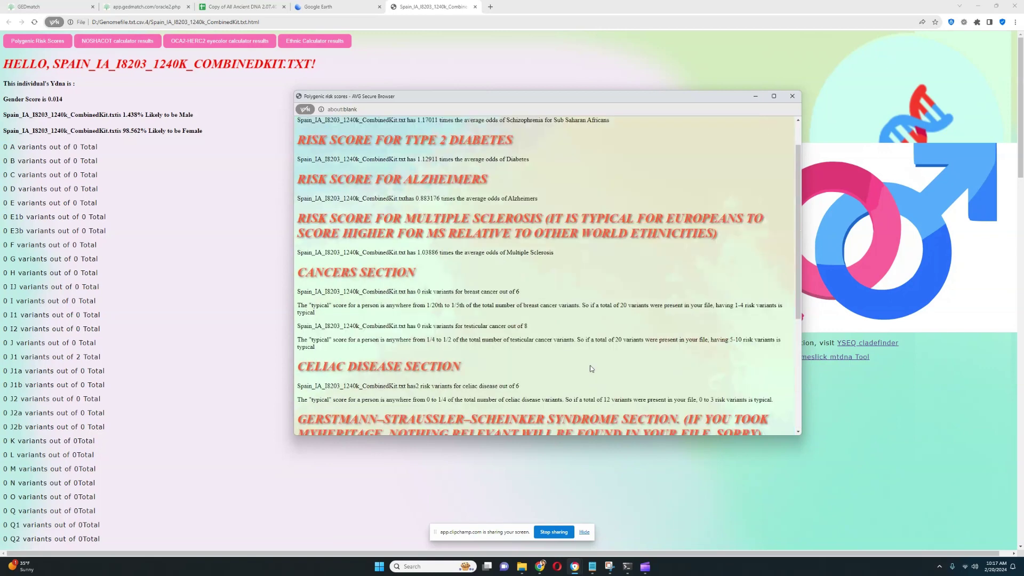
pyautogui.scroll(-5, 601, 268)
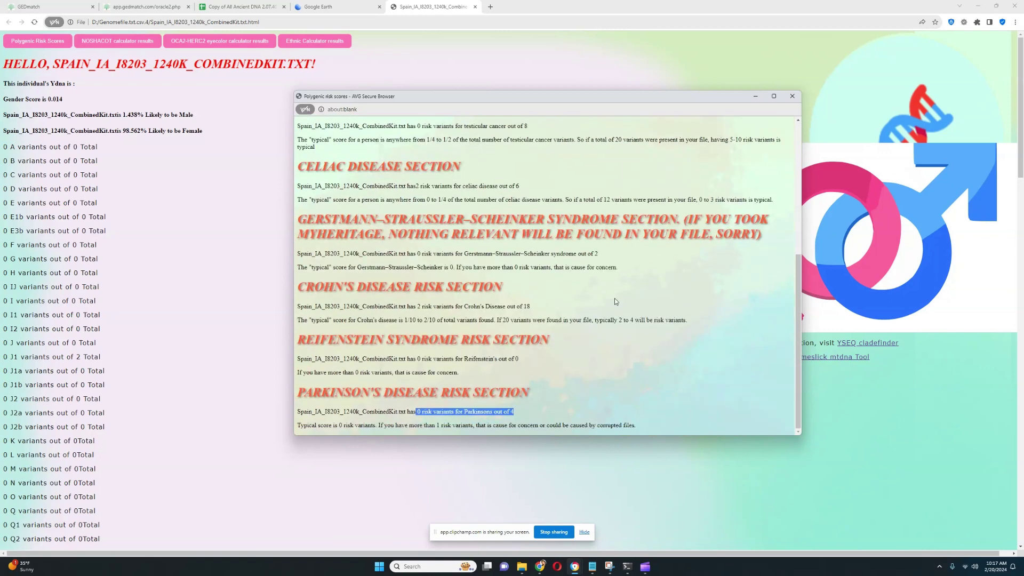
pyautogui.scroll(5, 575, 261)
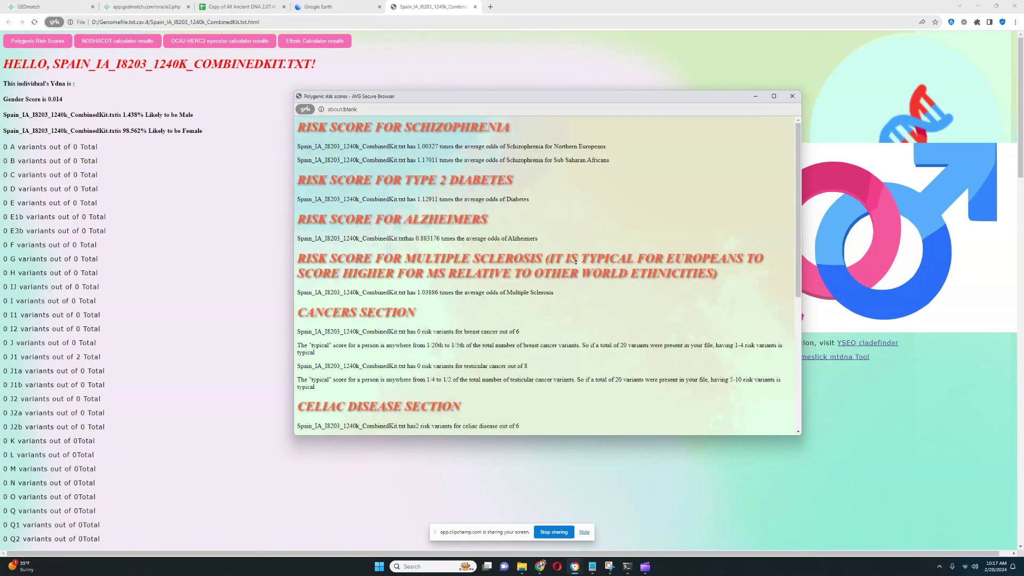
pyautogui.click(793, 97)
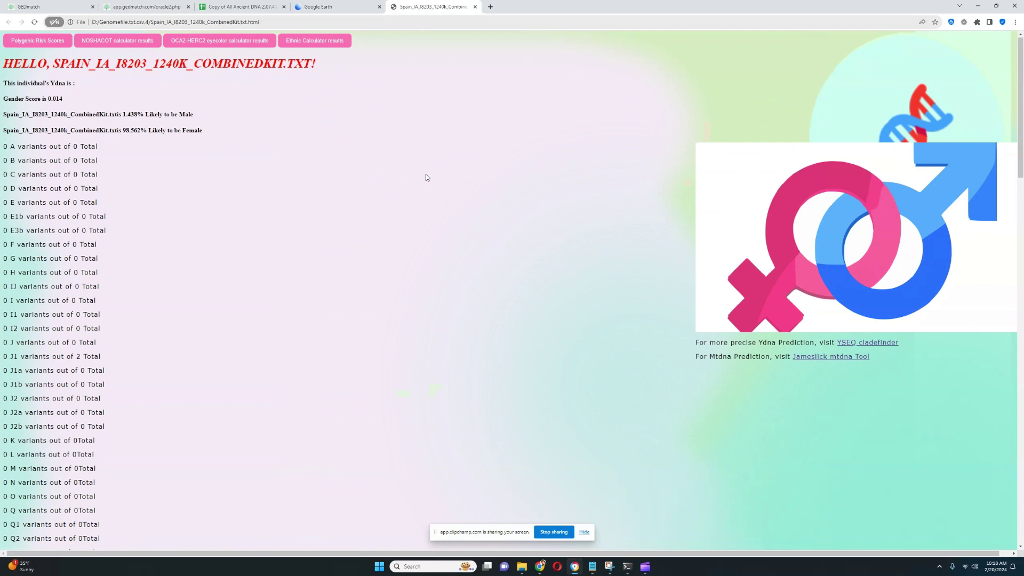
pyautogui.scroll(-10, 425, 173)
# Mark the COMT Val/Met, DRD2 rs1076560 AC and rs10513025 autism risk results.
pyautogui.moveTo(2, 149); pyautogui.dragTo(131, 146)
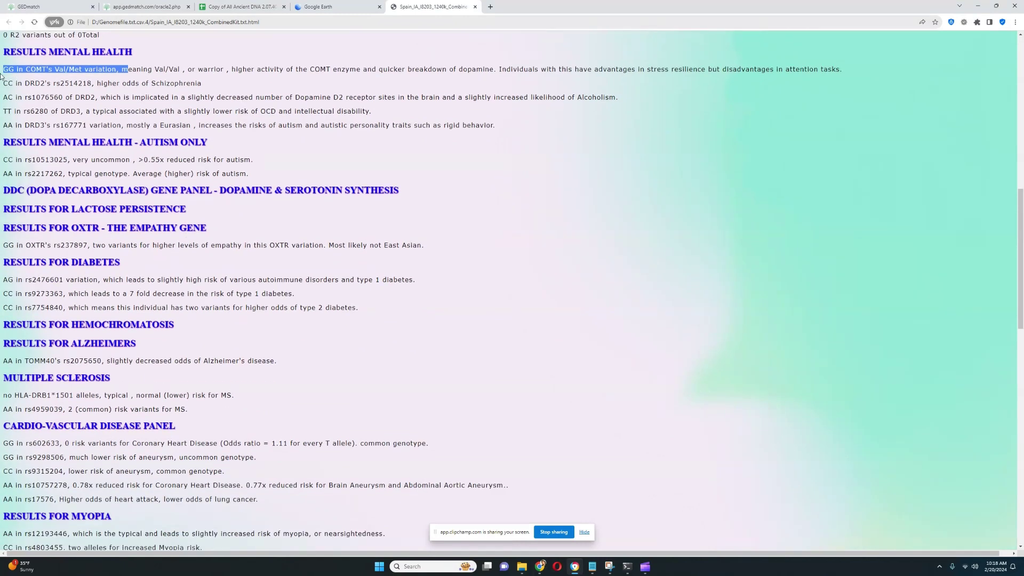
pyautogui.moveTo(2, 83); pyautogui.dragTo(96, 82)
pyautogui.scroll(1, 179, 203)
pyautogui.scroll(1, 179, 204)
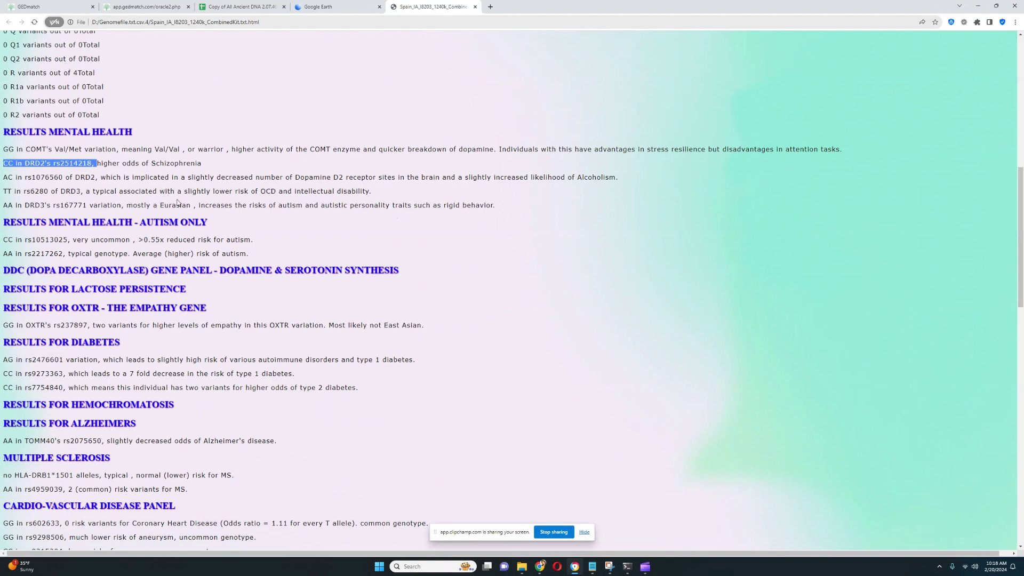
pyautogui.scroll(-1, 179, 203)
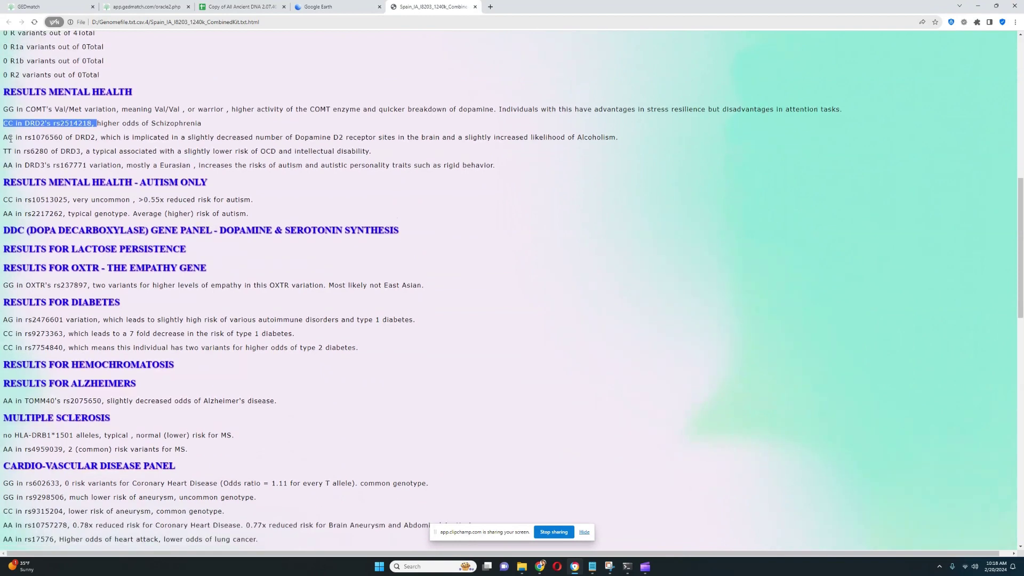
pyautogui.moveTo(2, 137); pyautogui.dragTo(95, 136)
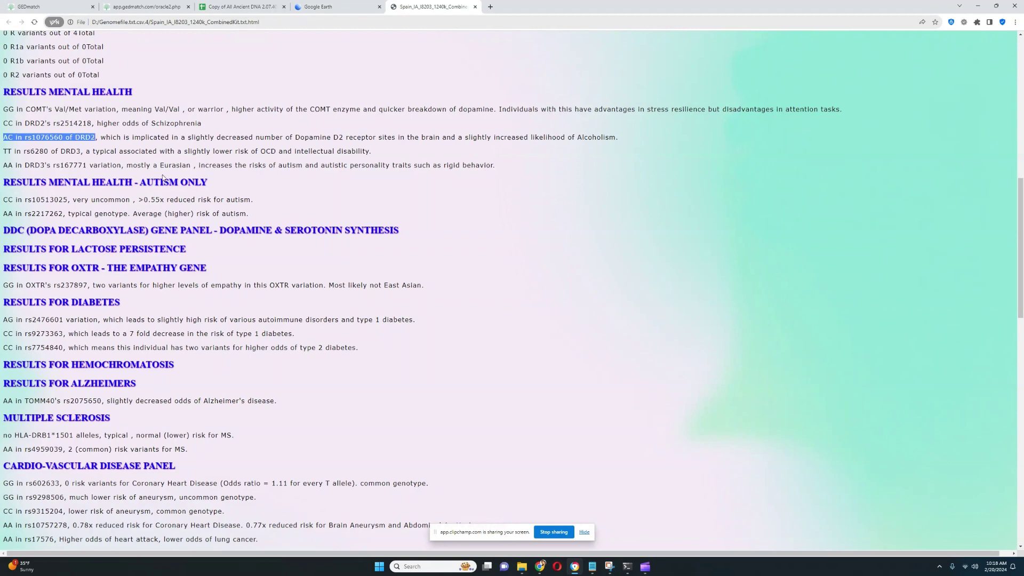
pyautogui.scroll(-1, 163, 178)
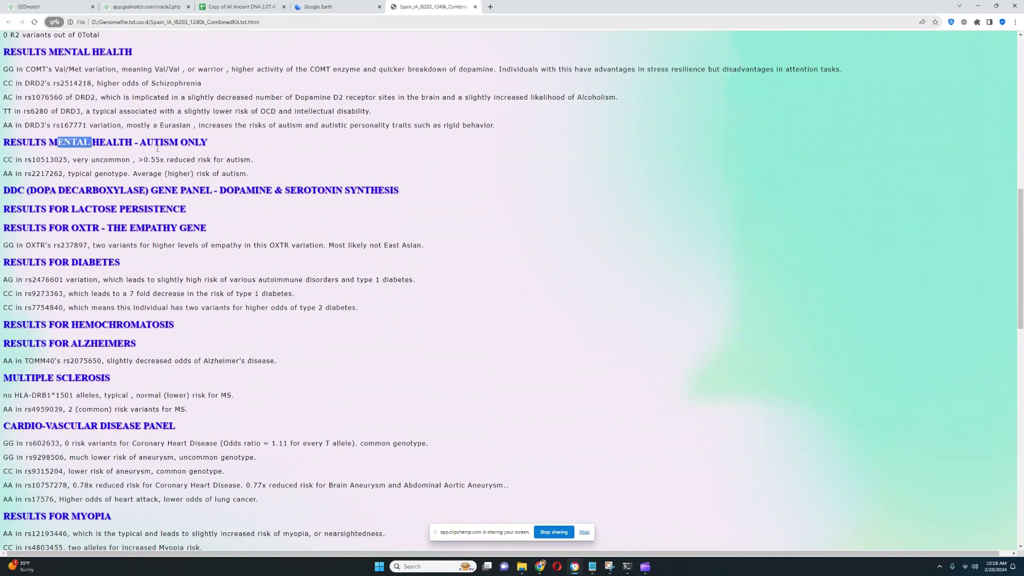
pyautogui.moveTo(58, 142); pyautogui.dragTo(281, 140)
pyautogui.scroll(-1, 304, 156)
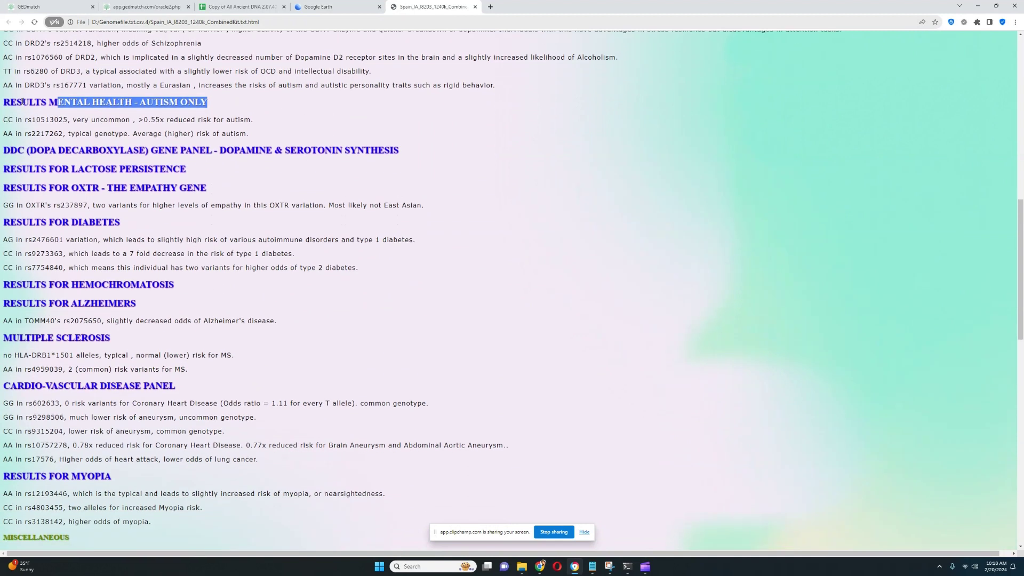
pyautogui.moveTo(3, 119)
pyautogui.mouseDown()
pyautogui.moveTo(255, 124)
pyautogui.moveTo(6, 119)
pyautogui.mouseUp()
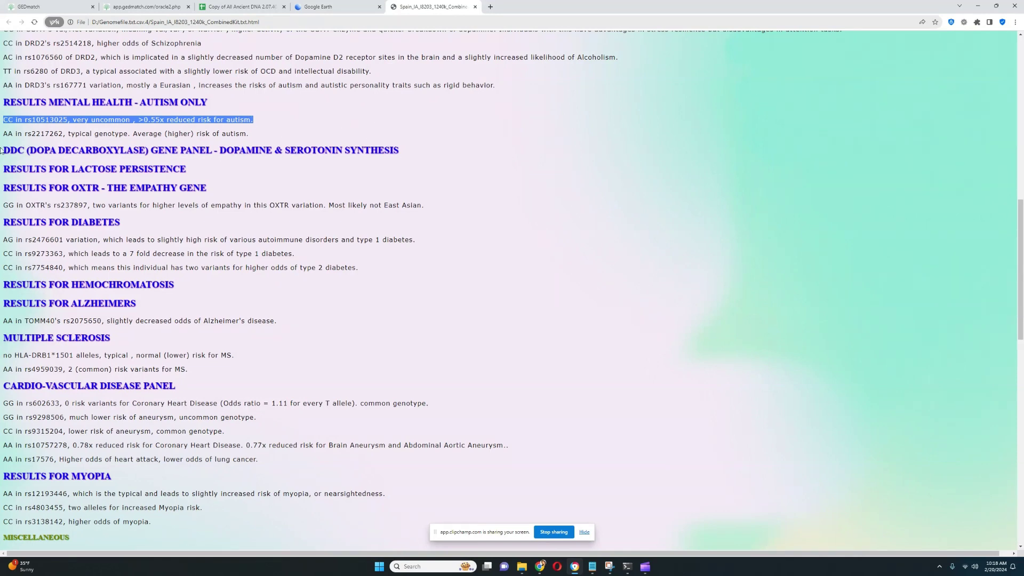
# Highlight the lactose persistence, OXTR empathy, type 1 diabetes, Alzheimer's and HLA-DRB1 multiple sclerosis results.
pyautogui.moveTo(2, 151); pyautogui.dragTo(72, 150)
pyautogui.moveTo(3, 169); pyautogui.dragTo(230, 170)
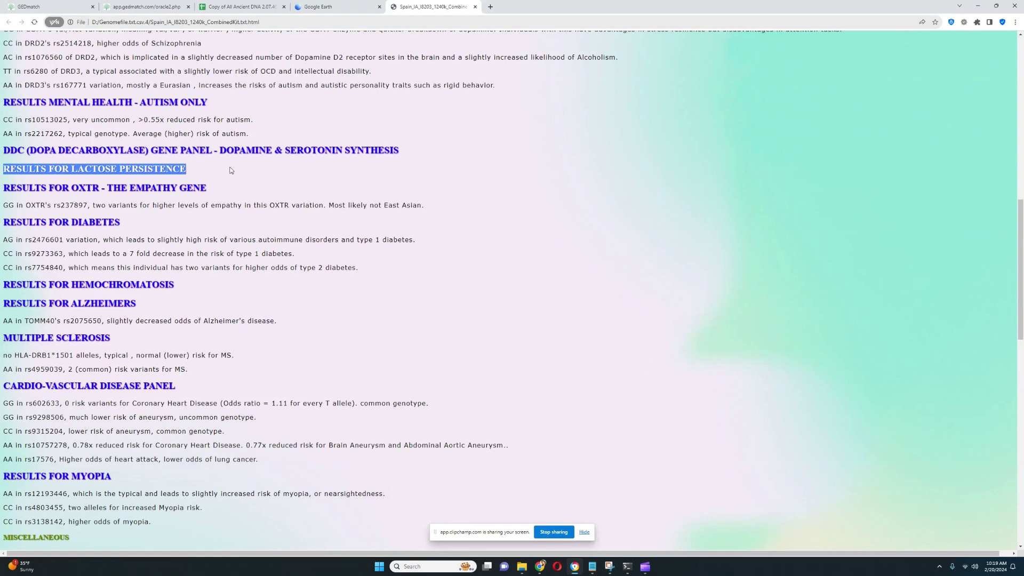
pyautogui.scroll(-1, 231, 170)
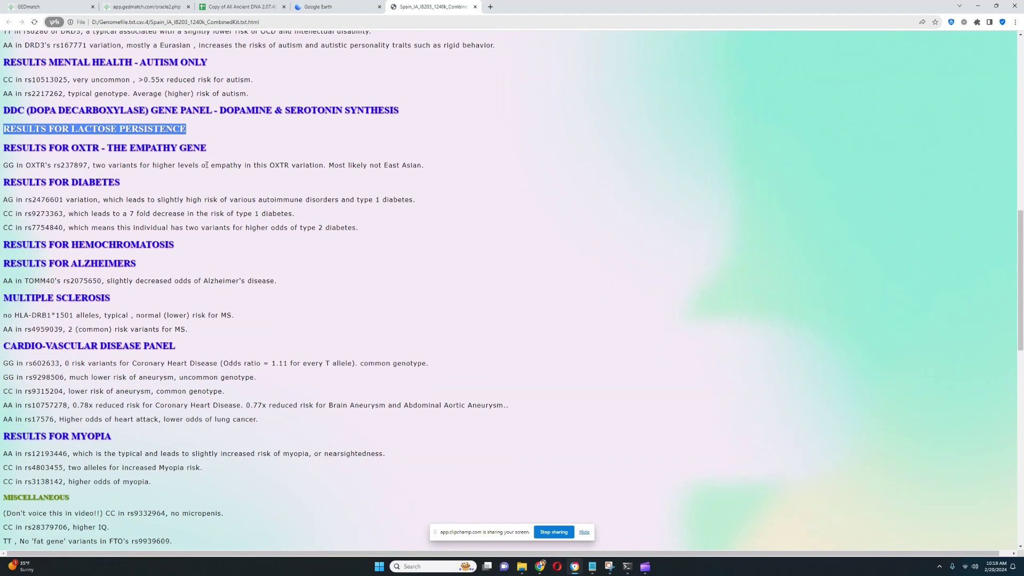
pyautogui.moveTo(15, 166); pyautogui.dragTo(324, 166)
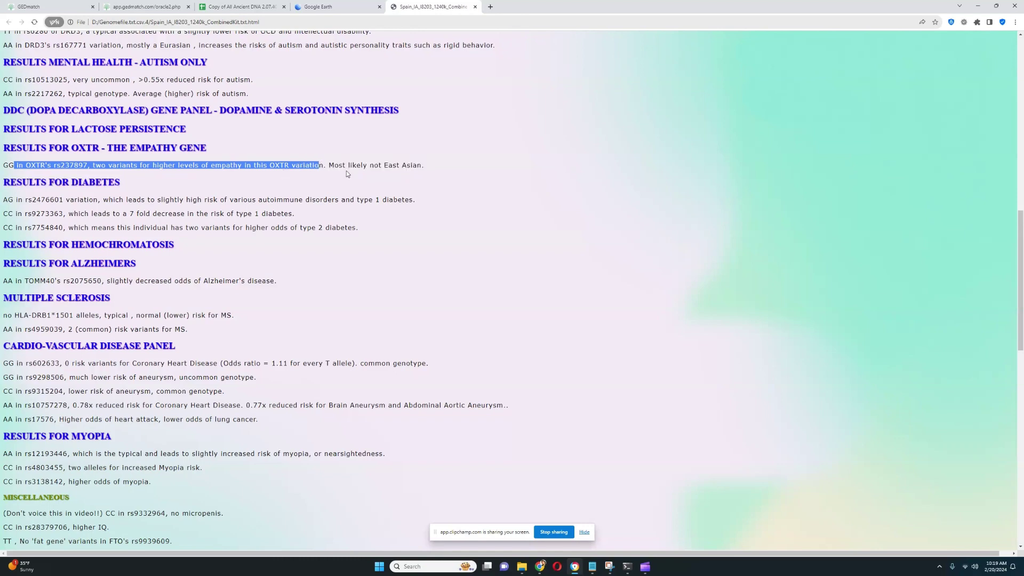
pyautogui.scroll(-1, 366, 161)
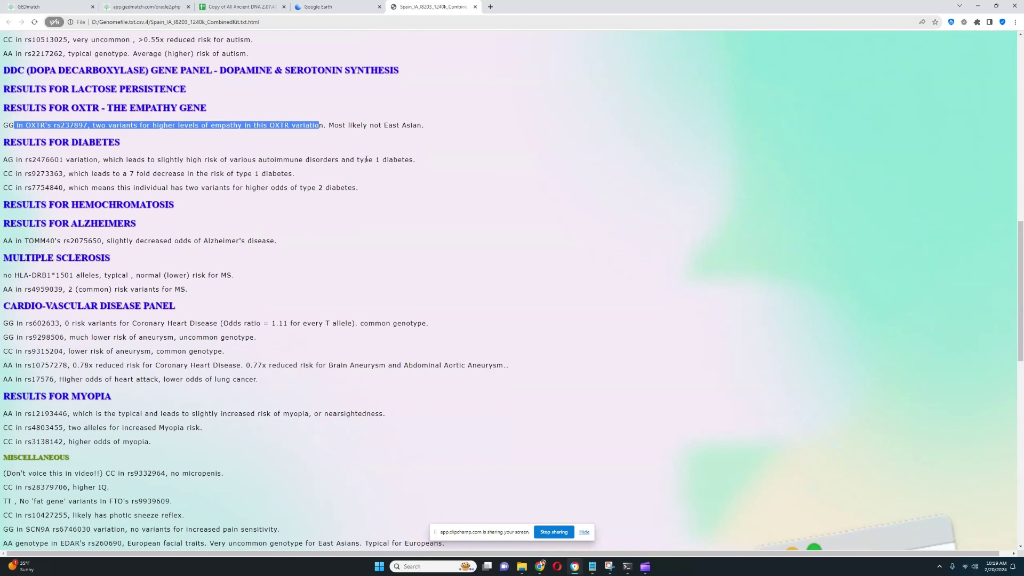
pyautogui.moveTo(64, 173); pyautogui.dragTo(348, 167)
pyautogui.scroll(-1, 347, 168)
pyautogui.moveTo(3, 125); pyautogui.dragTo(205, 129)
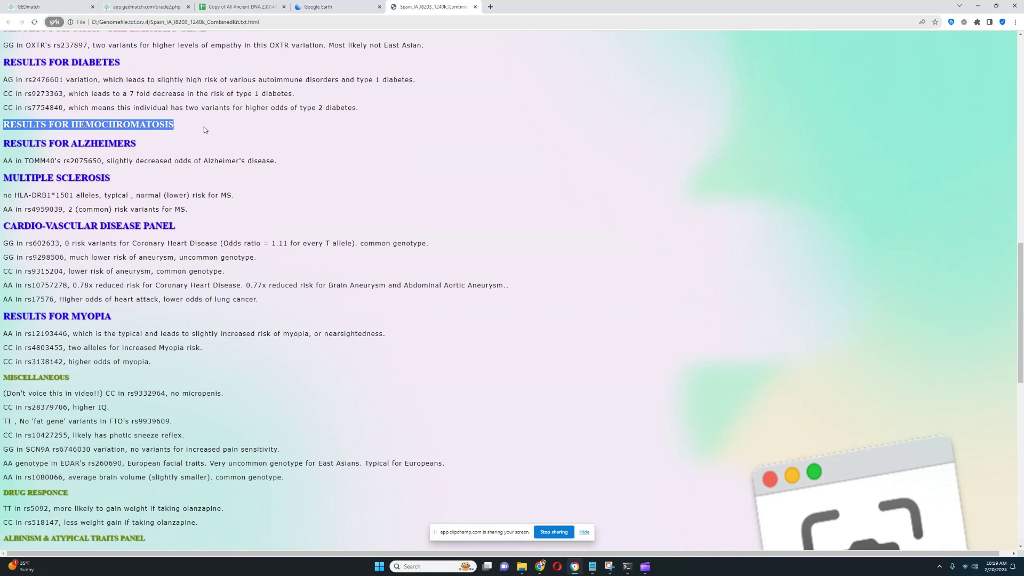
pyautogui.scroll(-1, 191, 153)
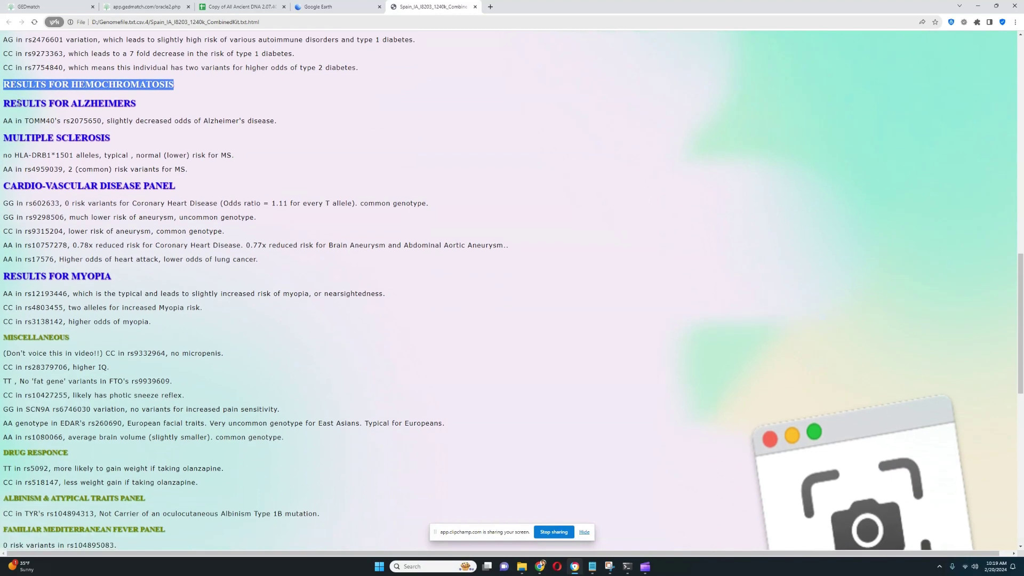
pyautogui.moveTo(3, 103); pyautogui.dragTo(145, 105)
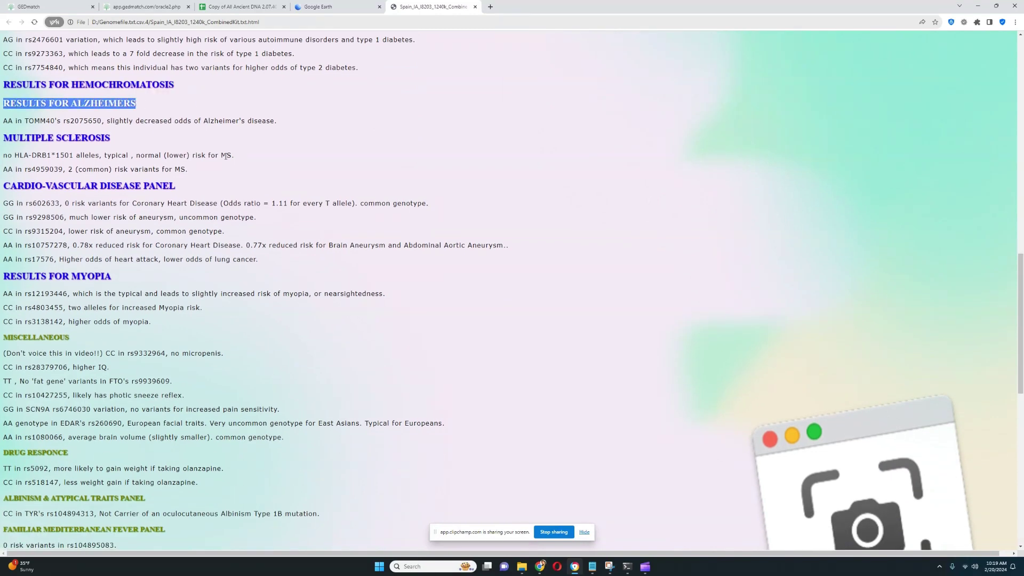
pyautogui.scroll(-1, 225, 155)
pyautogui.moveTo(10, 95); pyautogui.dragTo(83, 98)
pyautogui.moveTo(13, 115); pyautogui.dragTo(32, 114)
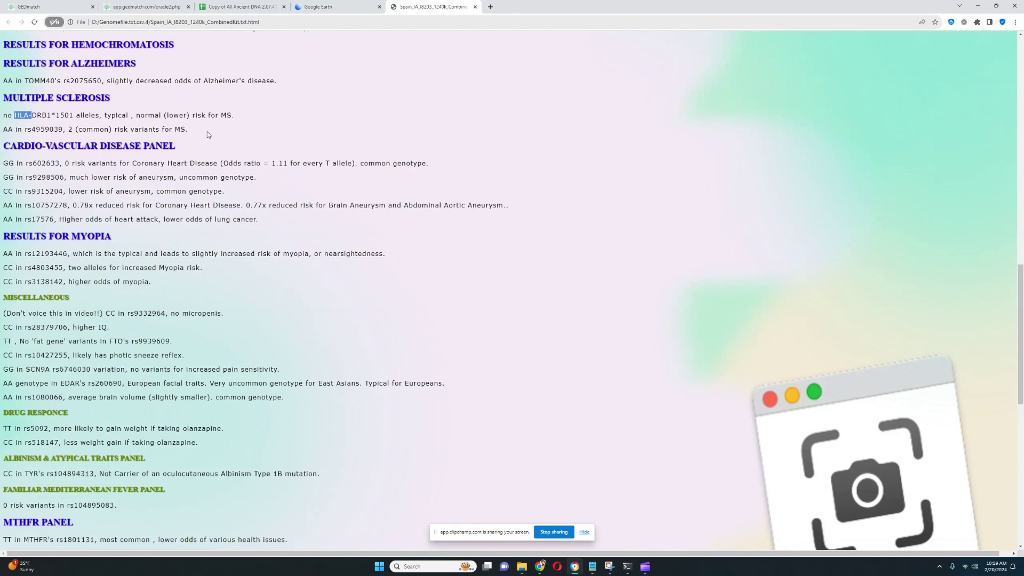
pyautogui.scroll(-1, 207, 131)
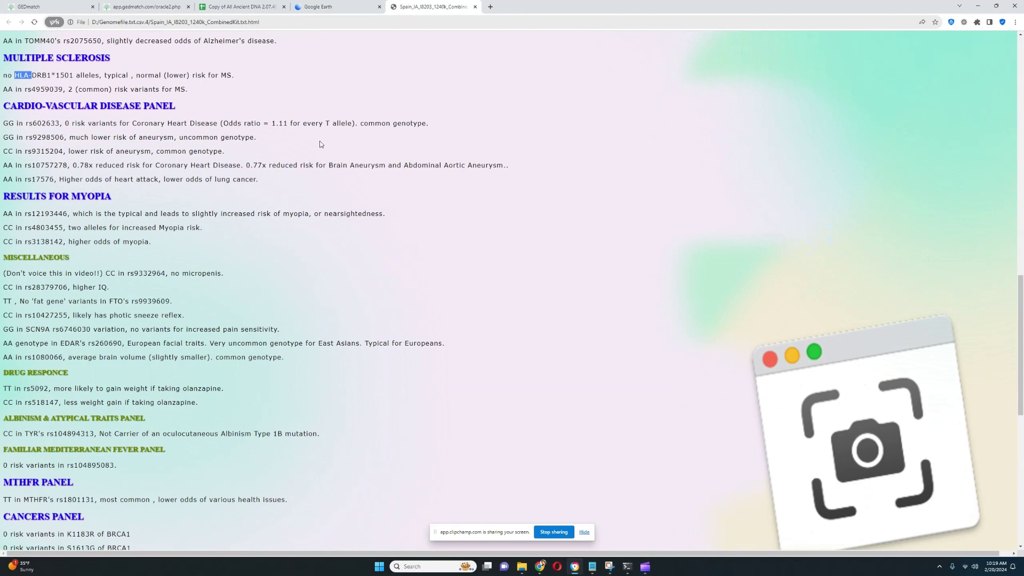
pyautogui.scroll(-2, 257, 140)
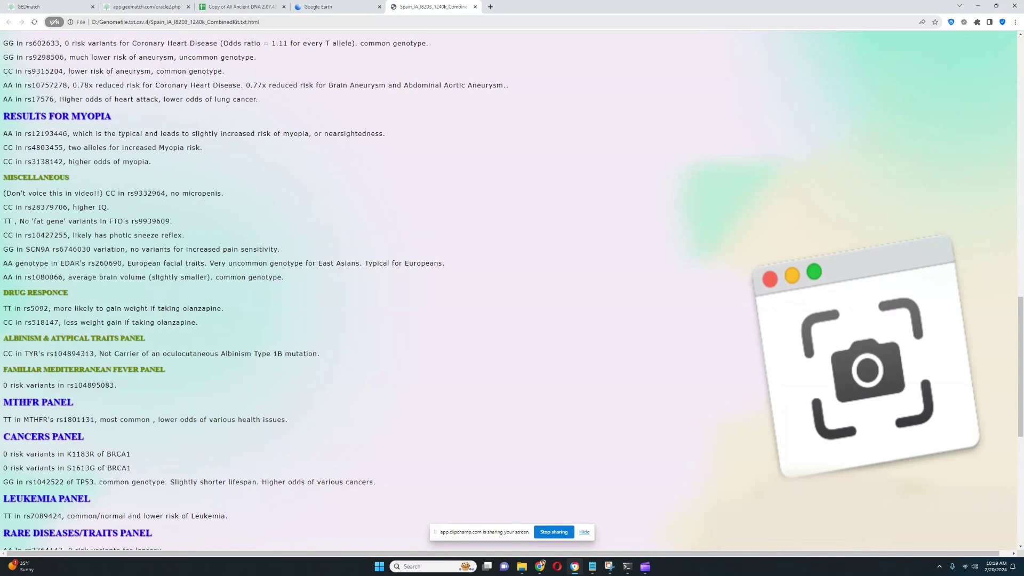
pyautogui.scroll(-3, 246, 167)
pyautogui.scroll(1, 254, 167)
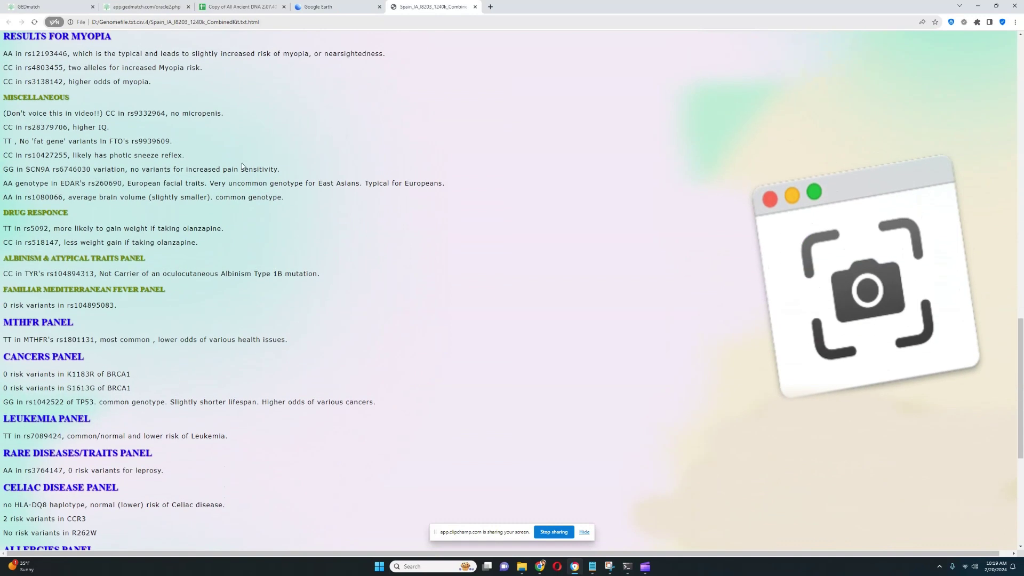
pyautogui.moveTo(169, 113); pyautogui.dragTo(225, 110)
pyautogui.scroll(-1, 316, 128)
pyautogui.moveTo(15, 101); pyautogui.dragTo(173, 101)
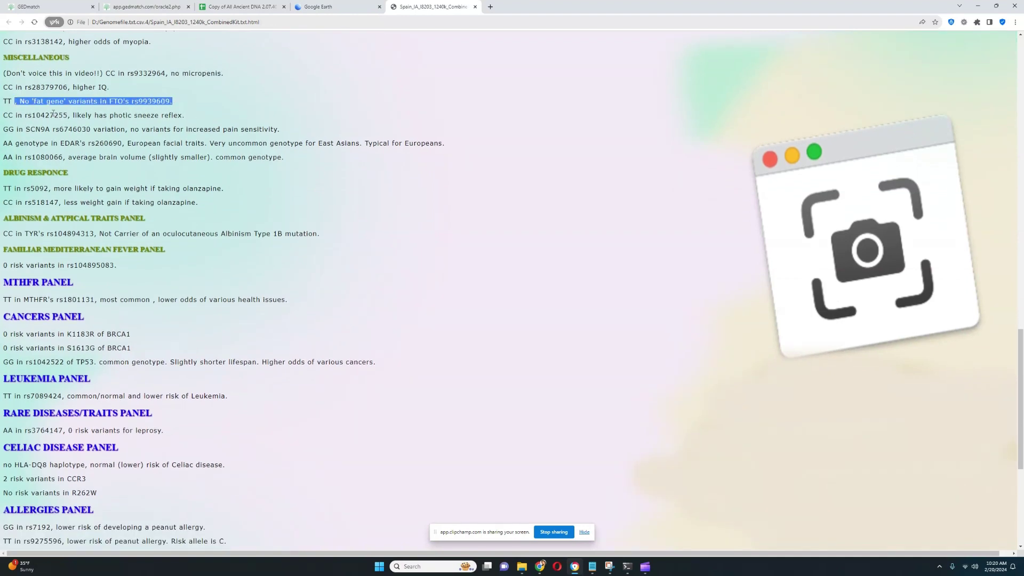
pyautogui.moveTo(22, 115); pyautogui.dragTo(188, 114)
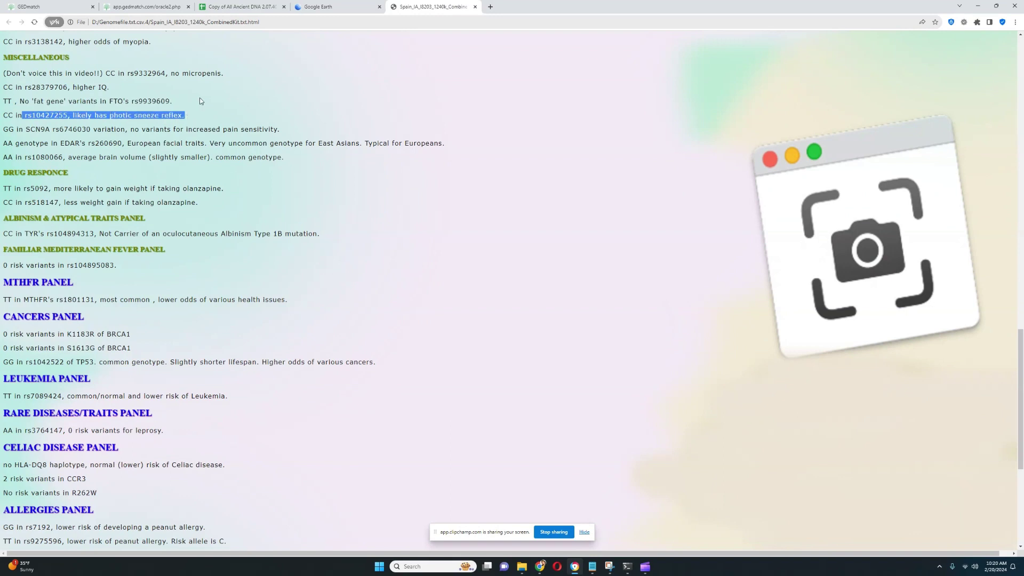
pyautogui.moveTo(129, 129); pyautogui.dragTo(279, 130)
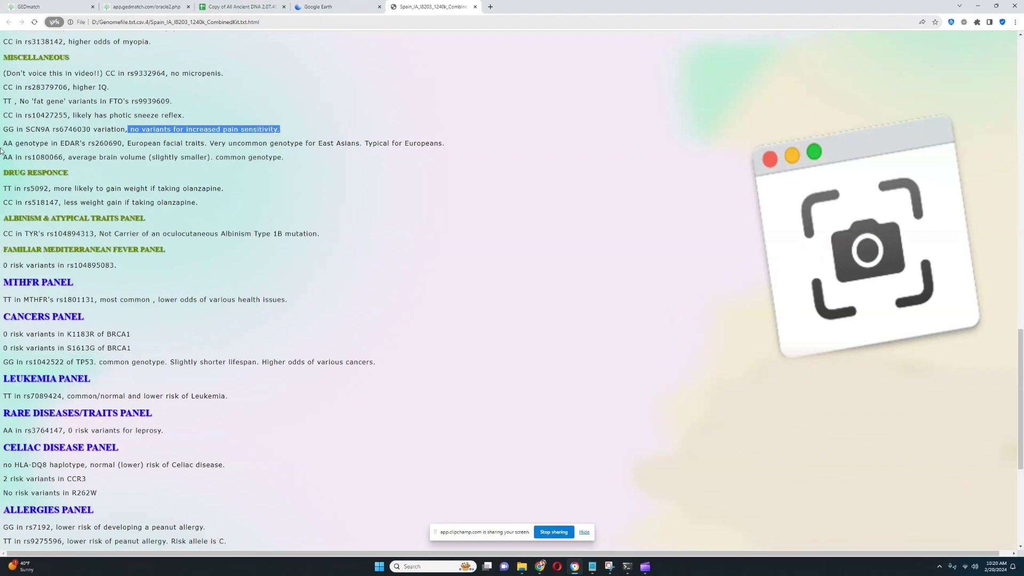
pyautogui.moveTo(5, 143); pyautogui.dragTo(444, 142)
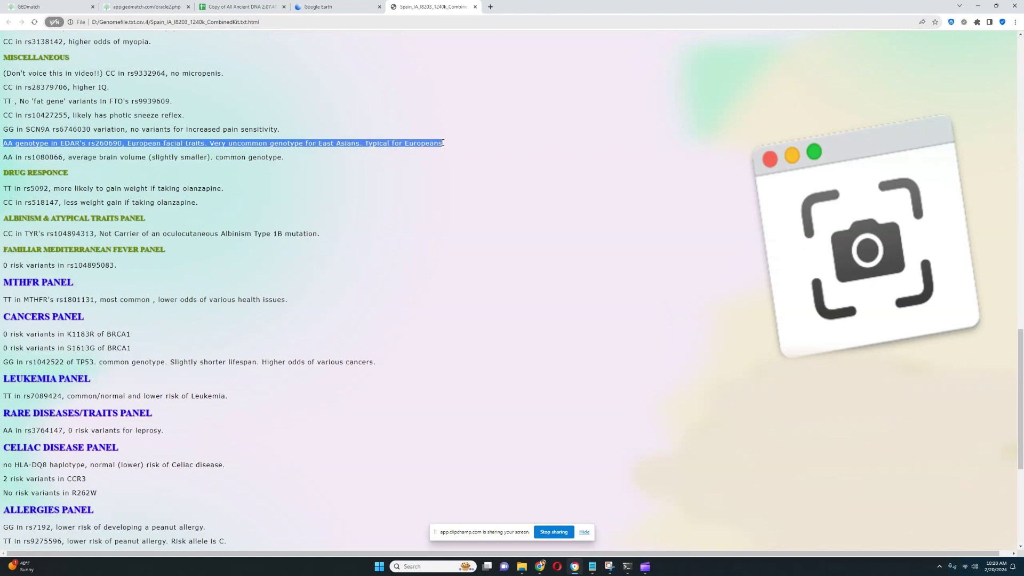
pyautogui.scroll(-1, 401, 184)
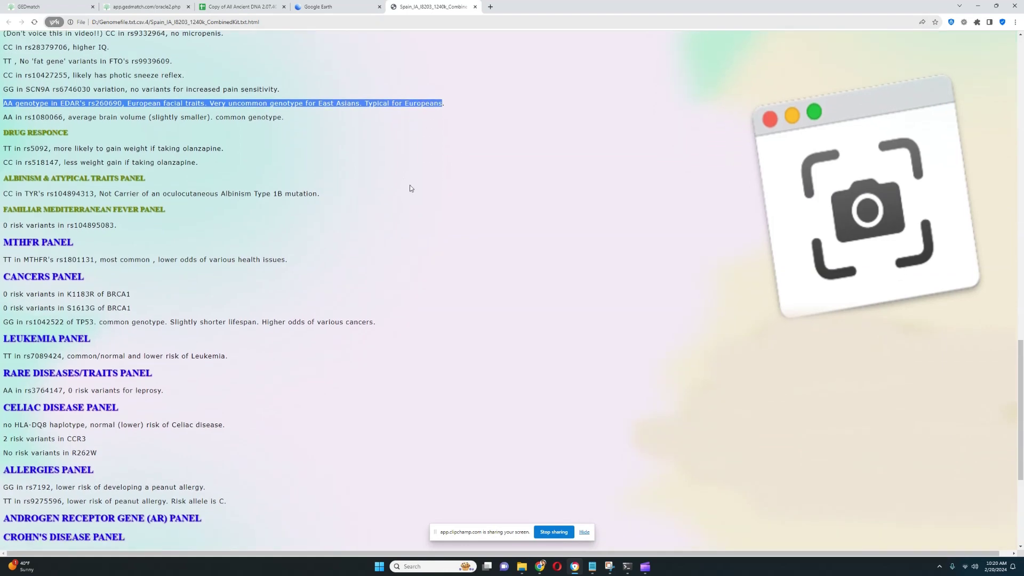
pyautogui.scroll(-1, 410, 189)
pyautogui.moveTo(8, 93); pyautogui.dragTo(146, 98)
pyautogui.scroll(-1, 310, 140)
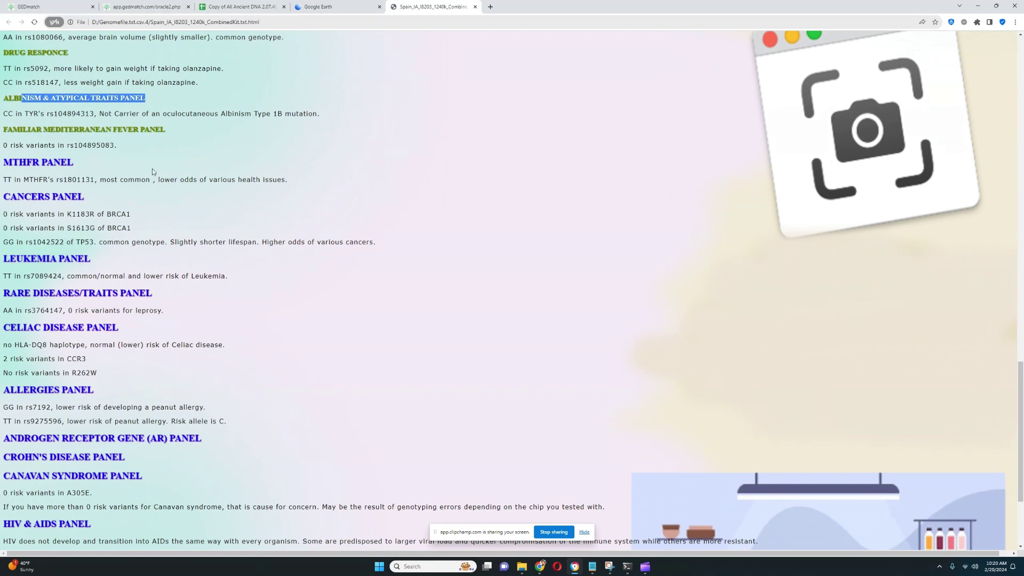
pyautogui.scroll(-1, 153, 169)
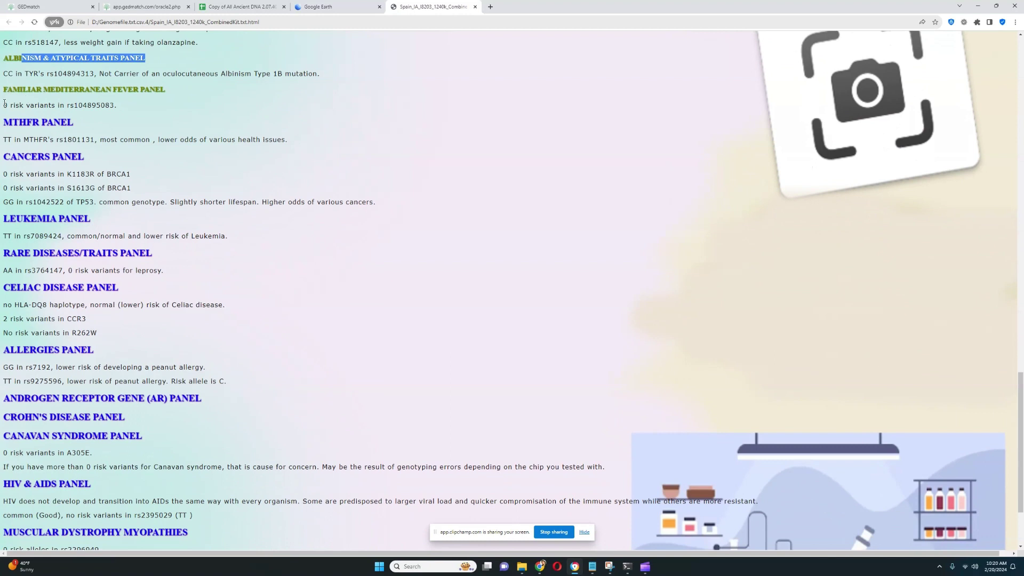
pyautogui.moveTo(5, 104); pyautogui.dragTo(122, 107)
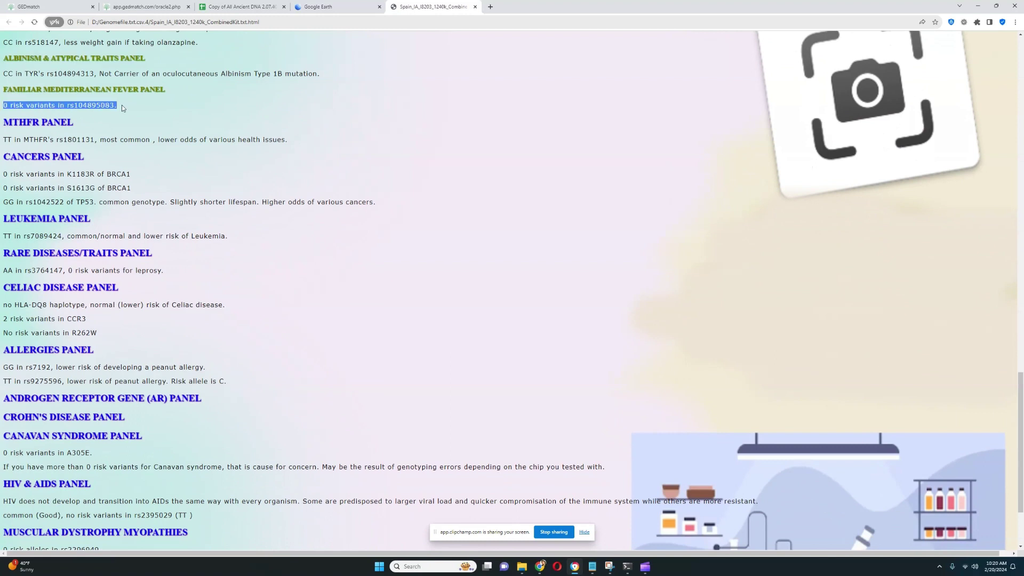
pyautogui.scroll(-1, 188, 136)
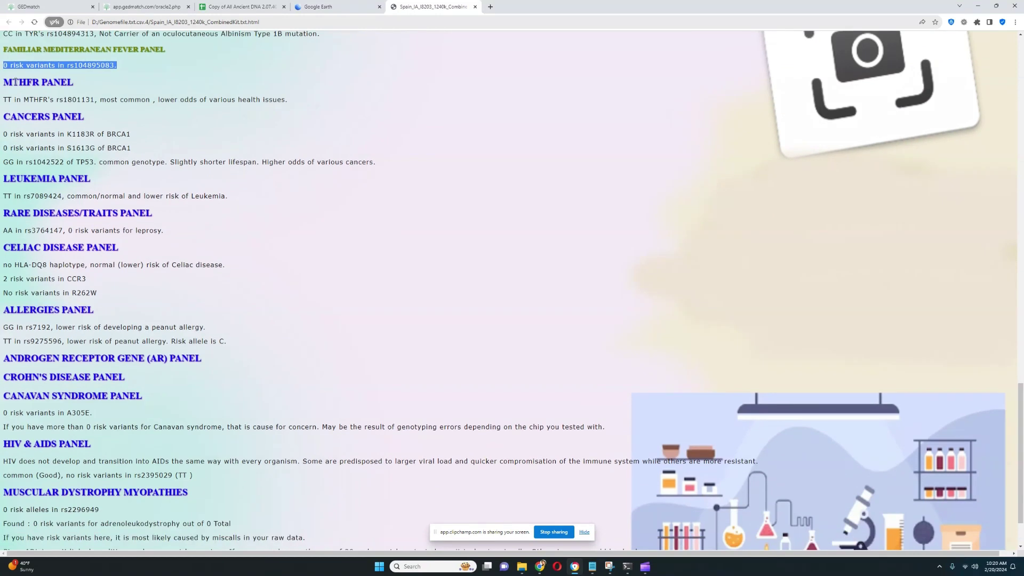
pyautogui.moveTo(3, 100); pyautogui.dragTo(289, 107)
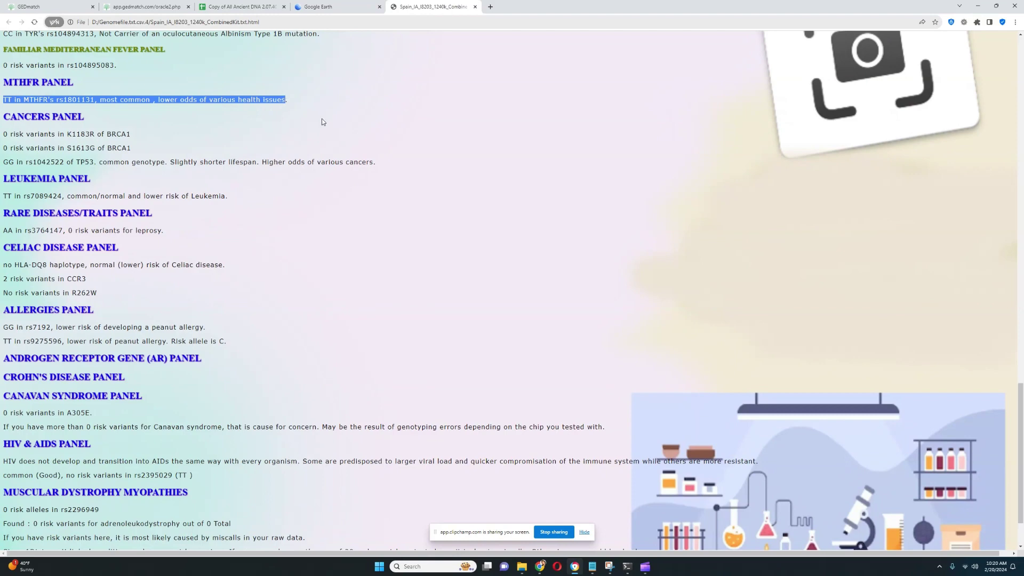
pyautogui.scroll(-1, 323, 122)
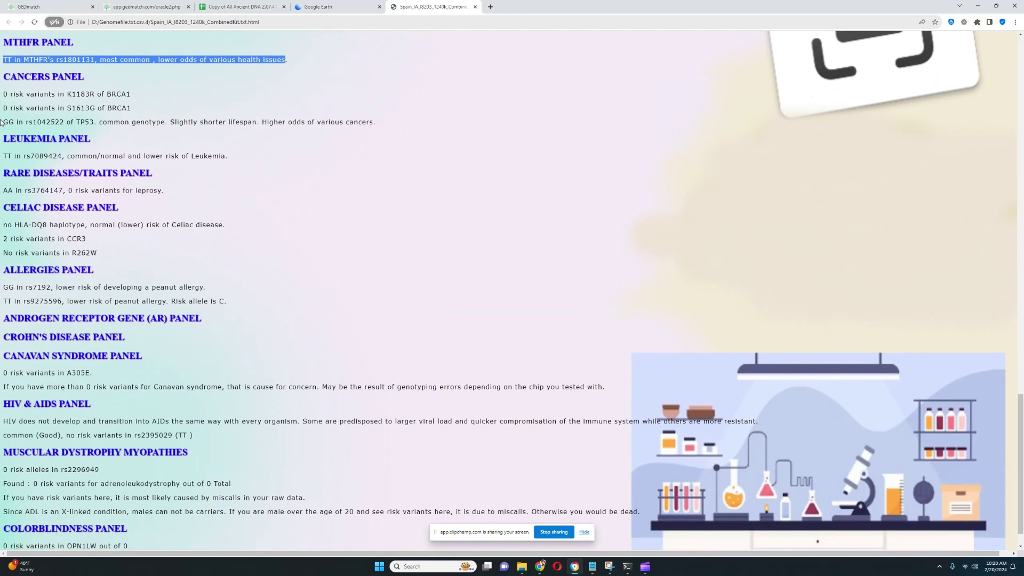
pyautogui.moveTo(2, 123); pyautogui.dragTo(165, 124)
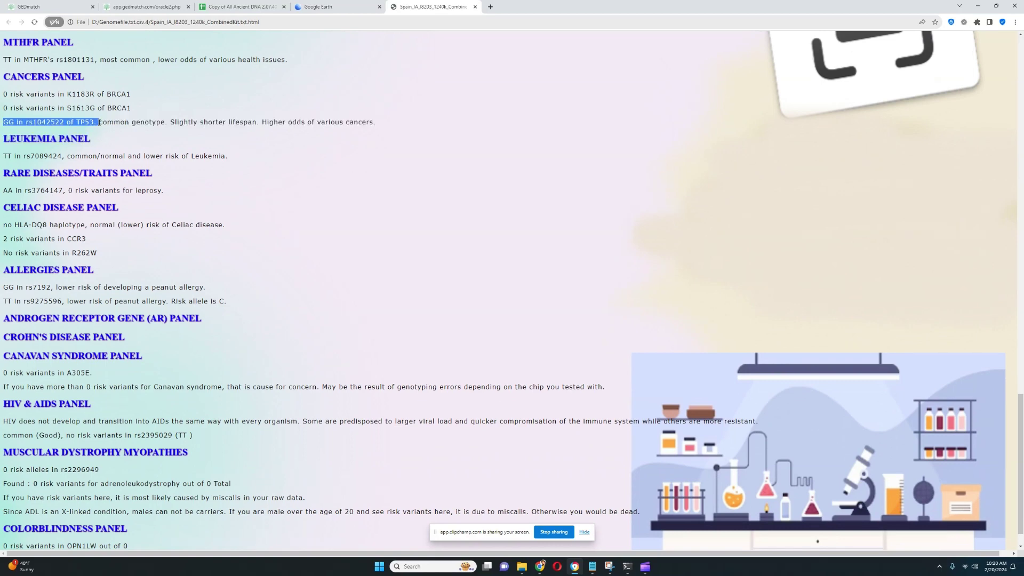
pyautogui.moveTo(165, 123); pyautogui.dragTo(168, 122)
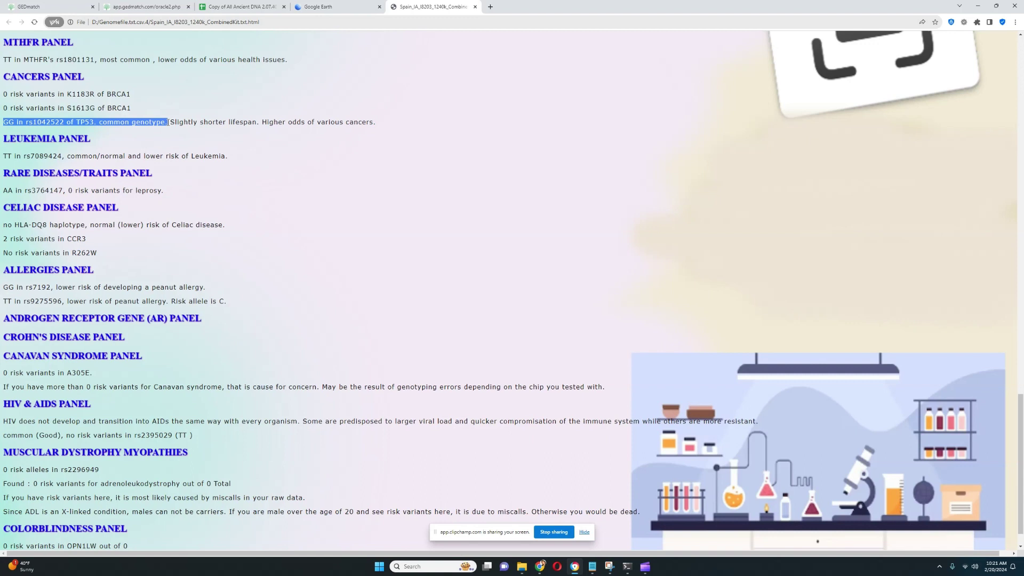
pyautogui.moveTo(168, 121); pyautogui.dragTo(370, 121)
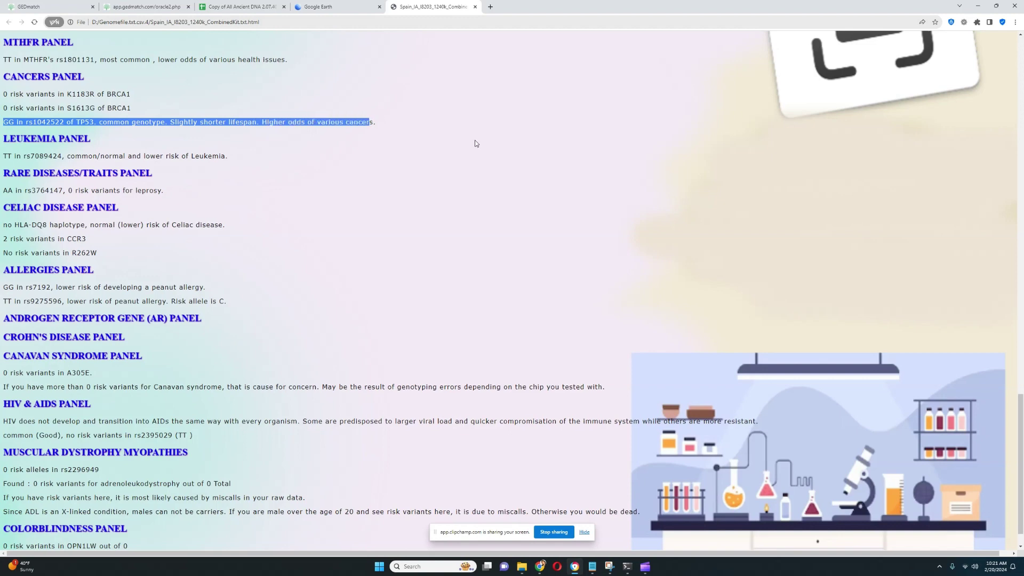
pyautogui.scroll(-1, 226, 174)
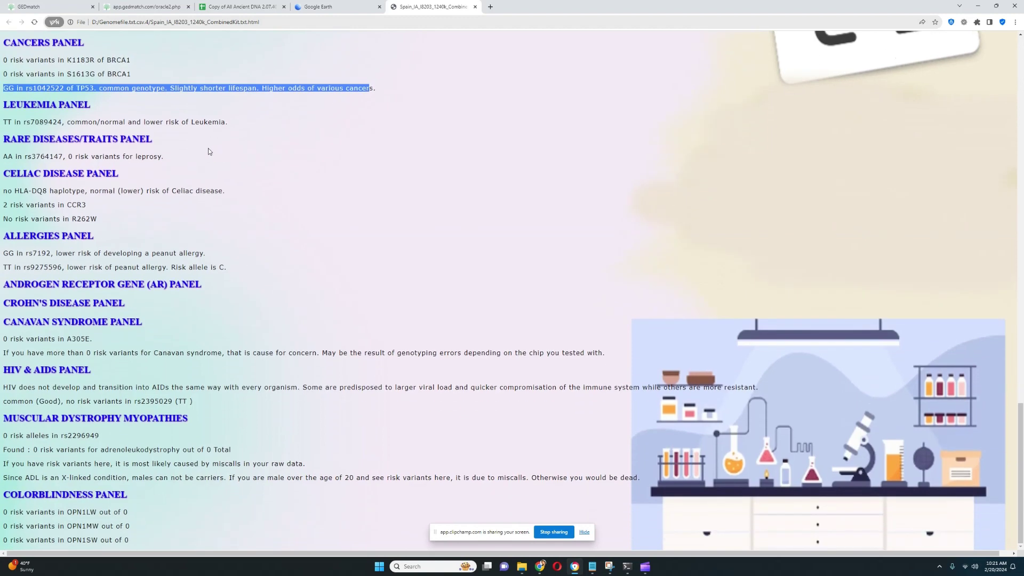
pyautogui.moveTo(5, 121)
pyautogui.mouseDown()
pyautogui.moveTo(374, 129)
pyautogui.moveTo(320, 121)
pyautogui.mouseUp()
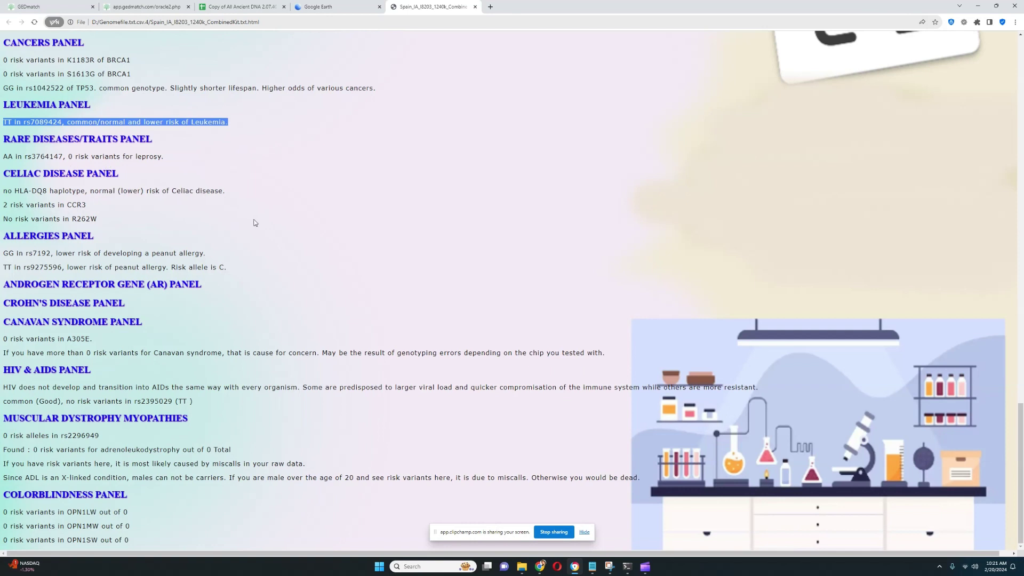
pyautogui.moveTo(50, 303); pyautogui.dragTo(150, 296)
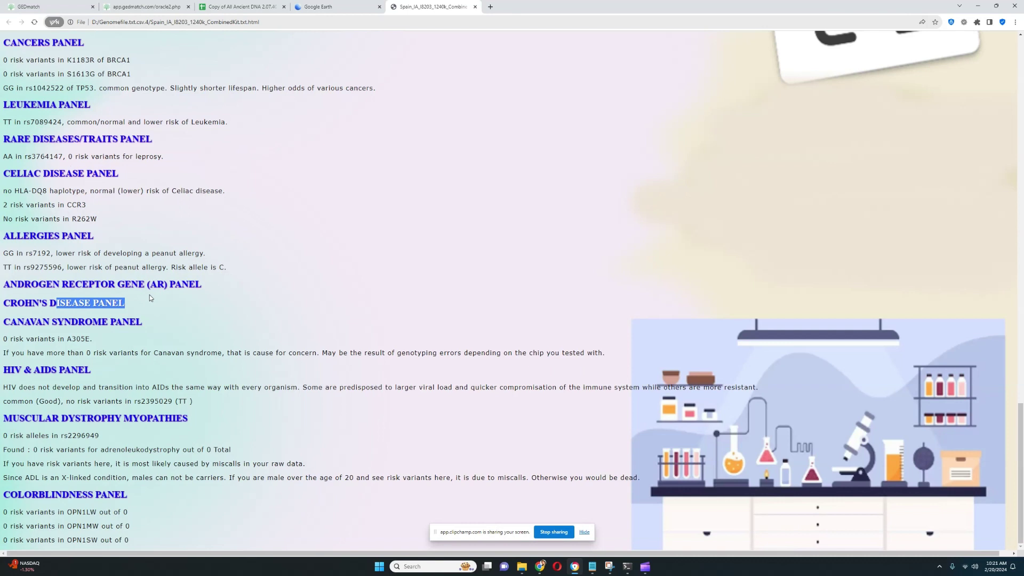
pyautogui.click(150, 294)
pyautogui.moveTo(5, 303); pyautogui.dragTo(153, 305)
pyautogui.click(12, 284)
pyautogui.moveTo(34, 283); pyautogui.dragTo(197, 285)
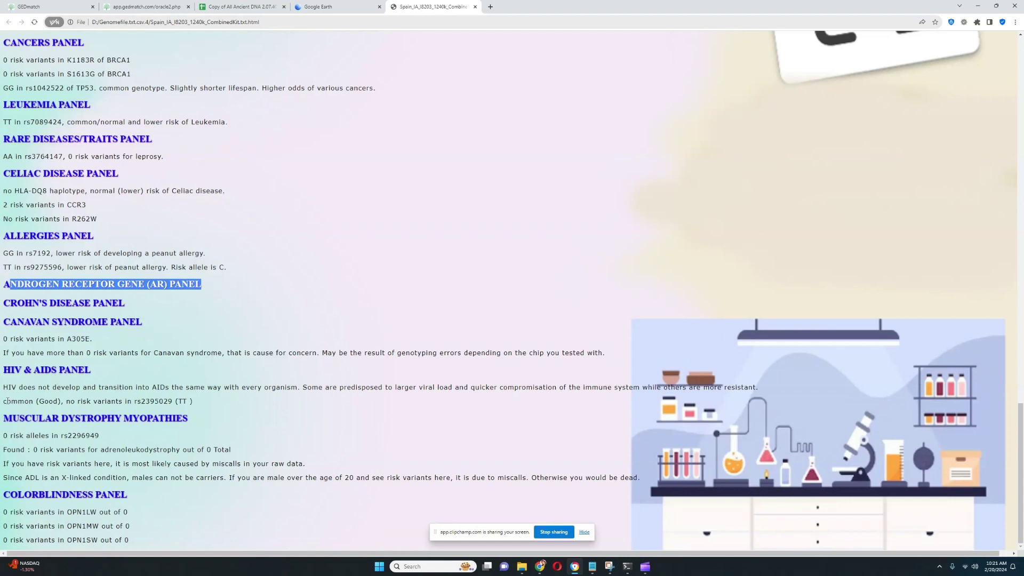
pyautogui.moveTo(8, 401); pyautogui.dragTo(205, 403)
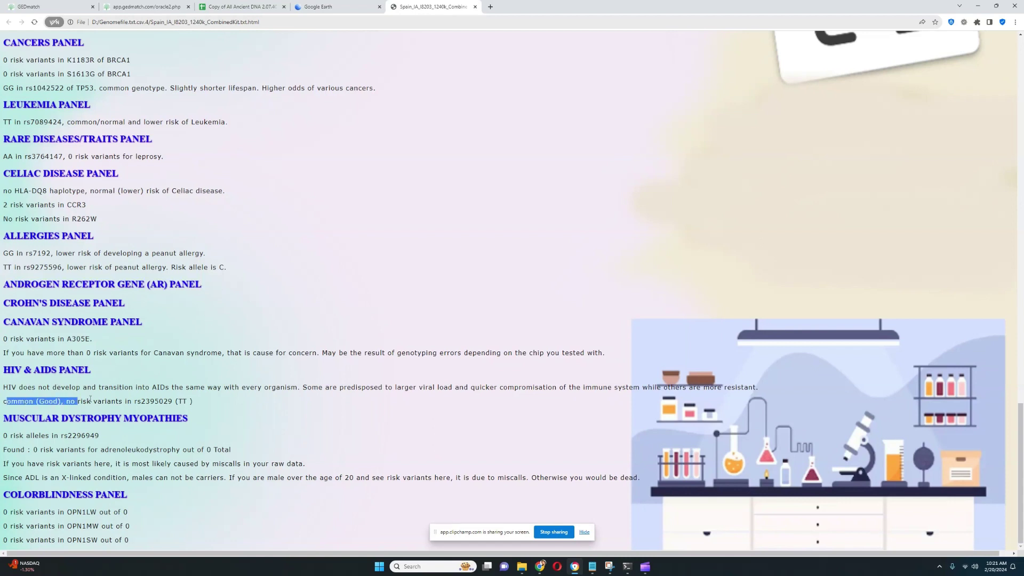
pyautogui.click(204, 402)
pyautogui.moveTo(135, 401); pyautogui.dragTo(172, 401)
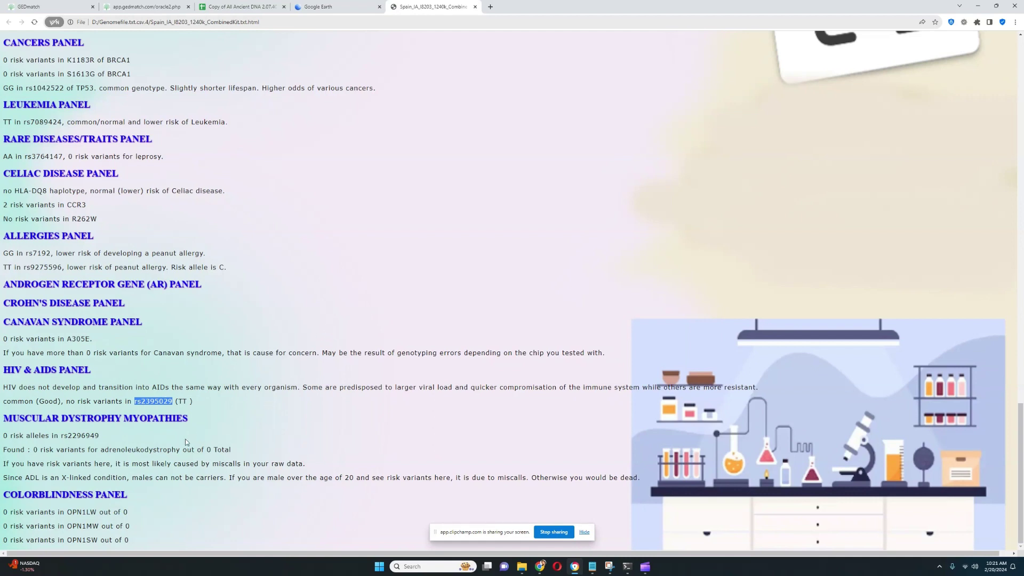
pyautogui.moveTo(2, 435); pyautogui.dragTo(97, 433)
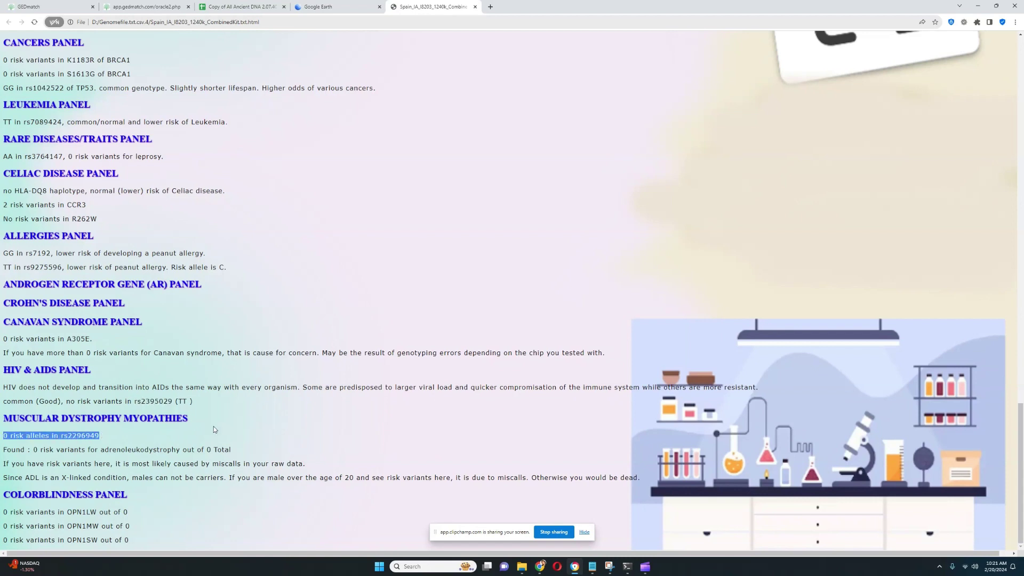
pyautogui.moveTo(144, 550); pyautogui.dragTo(4, 510)
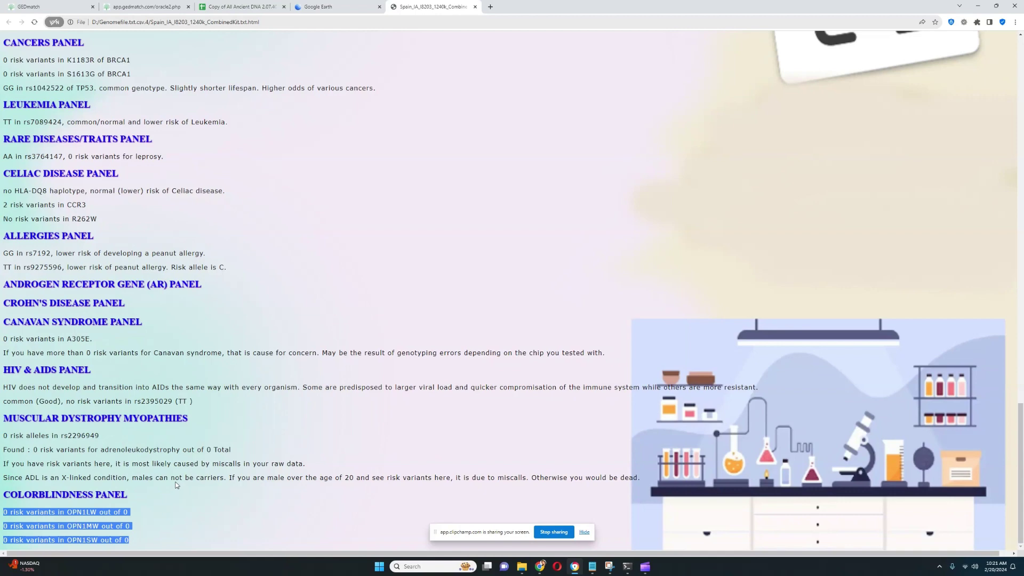
pyautogui.click(257, 505)
pyautogui.press('Home')
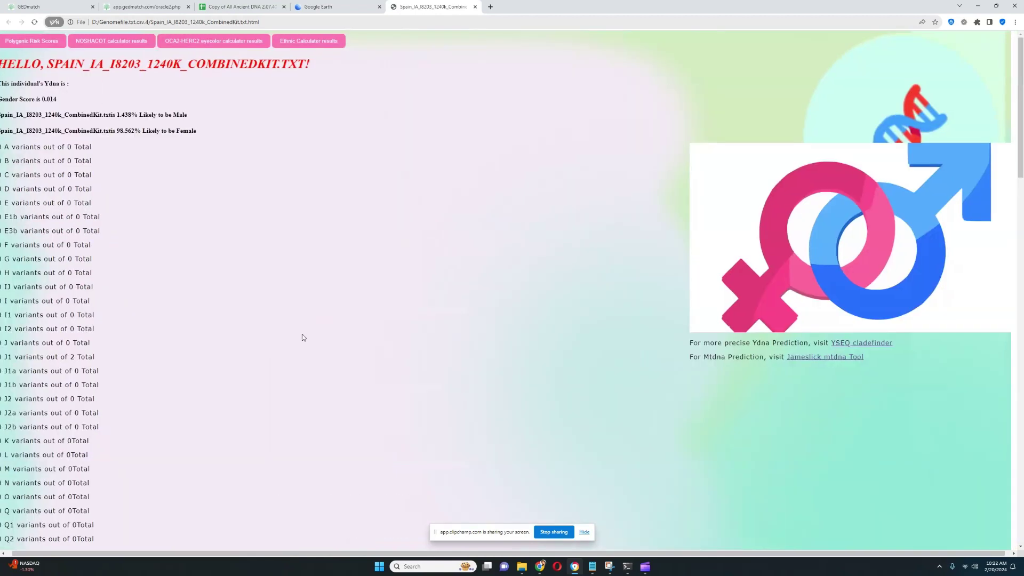
pyautogui.scroll(-5, 302, 336)
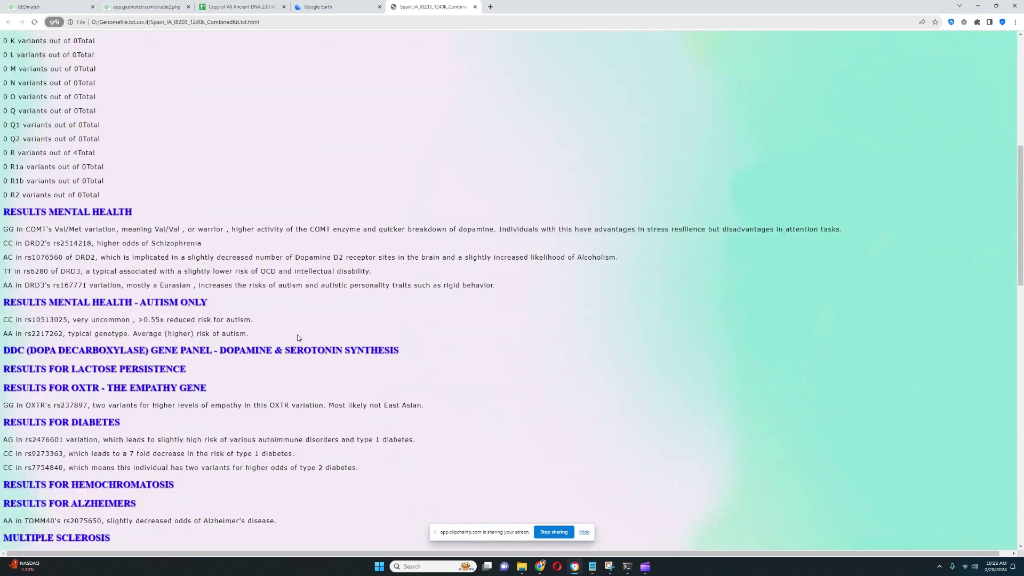
pyautogui.moveTo(255, 319); pyautogui.dragTo(2, 320)
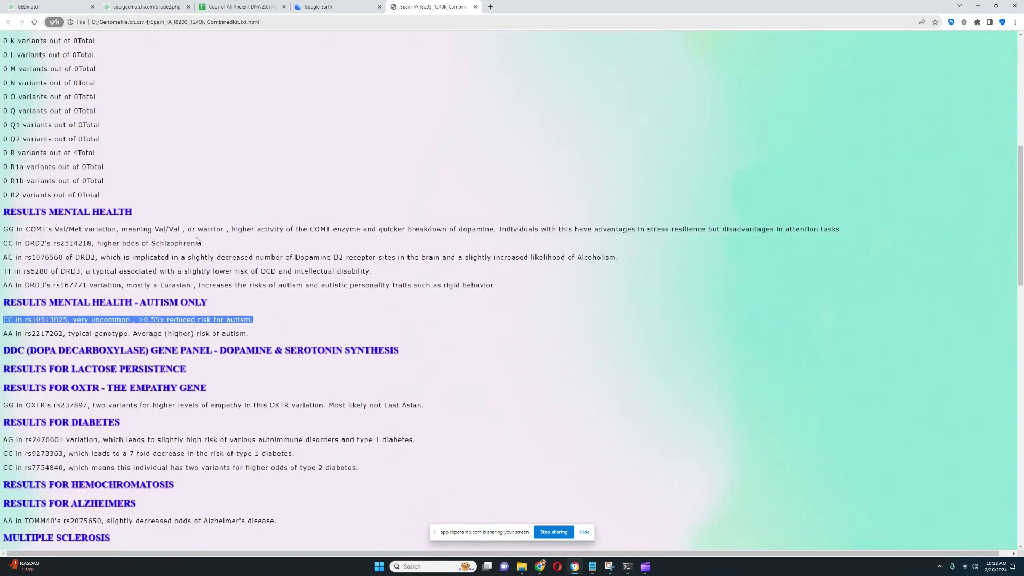
pyautogui.moveTo(224, 229); pyautogui.dragTo(2, 225)
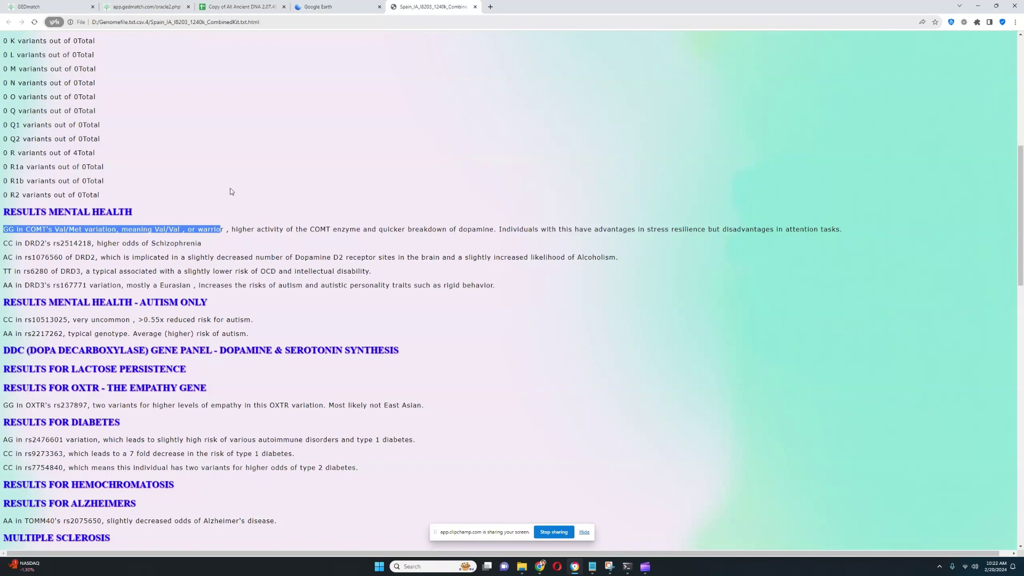
pyautogui.scroll(-2, 276, 190)
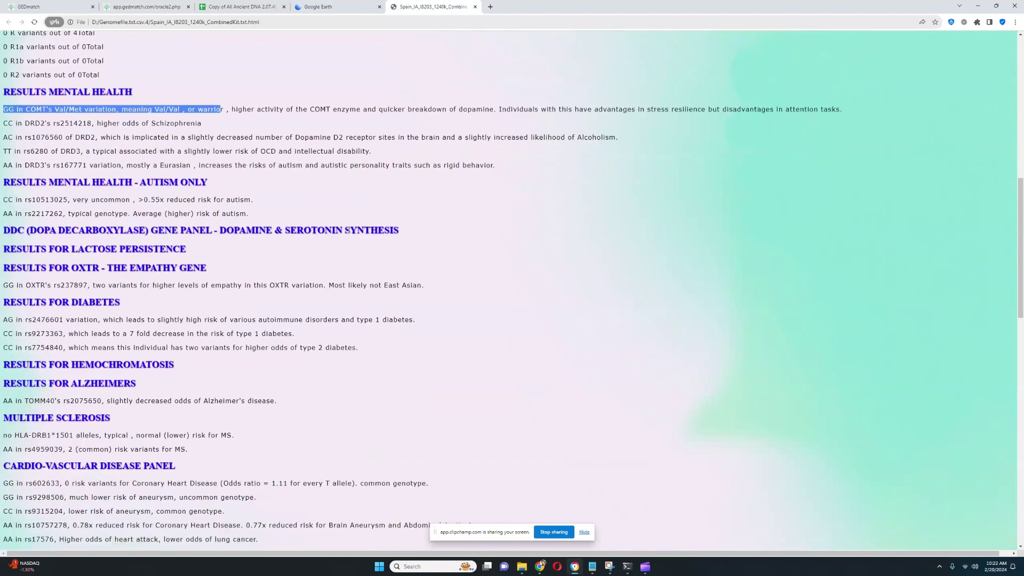
pyautogui.moveTo(97, 333); pyautogui.dragTo(292, 334)
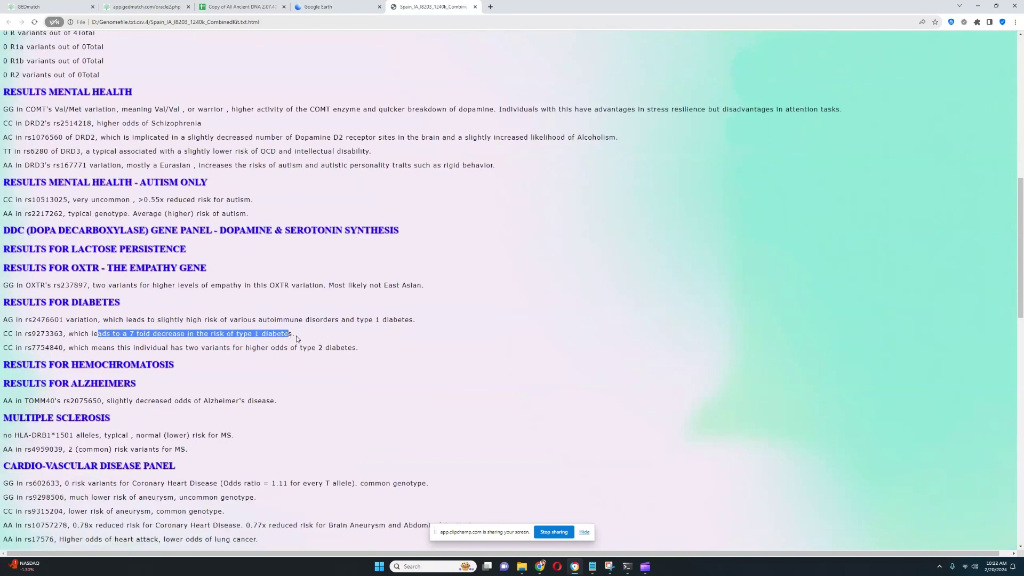
pyautogui.click(310, 334)
pyautogui.moveTo(90, 285); pyautogui.dragTo(321, 286)
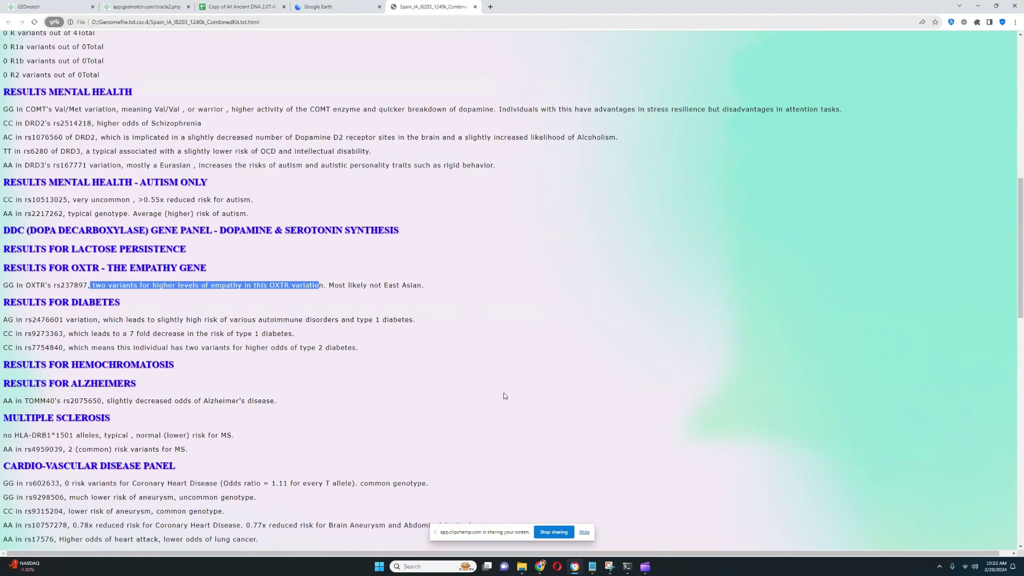
pyautogui.click(450, 404)
pyautogui.scroll(1, 451, 403)
pyautogui.scroll(7, 456, 251)
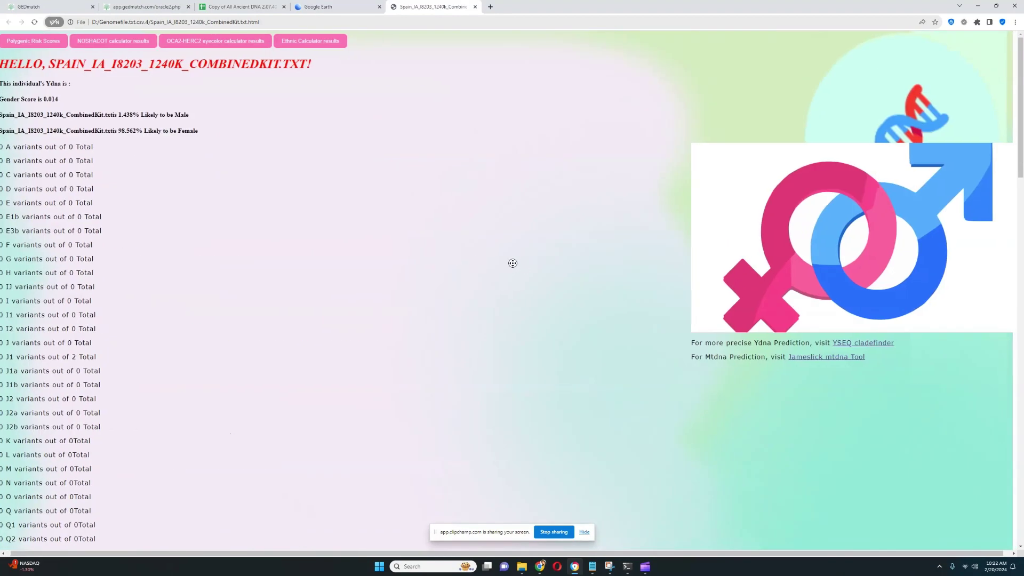